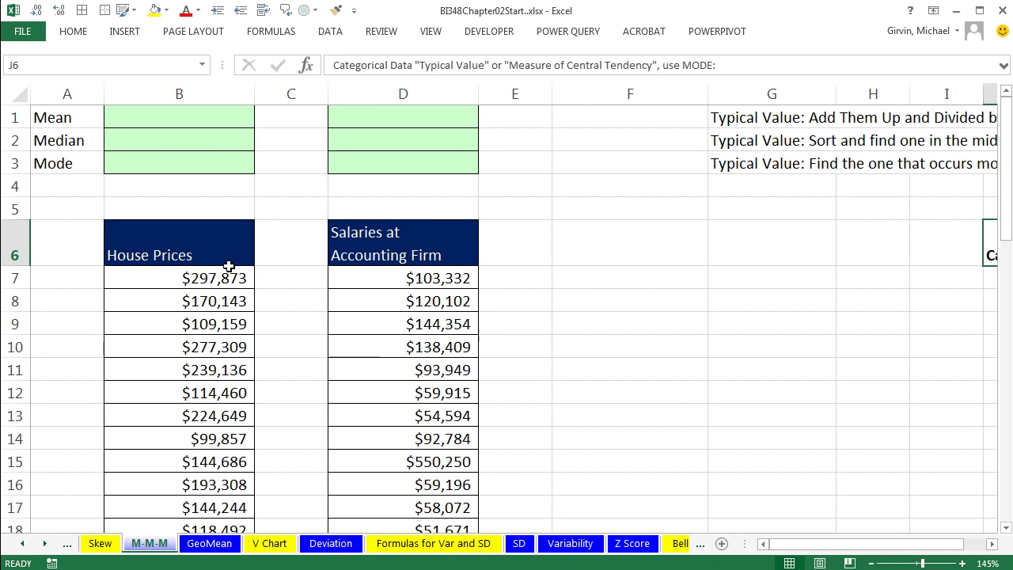
Step: Inspect the House Prices column, selecting some prices to see their sum, then return to B1
{"action": "left_click", "coordinate": [200, 257]}
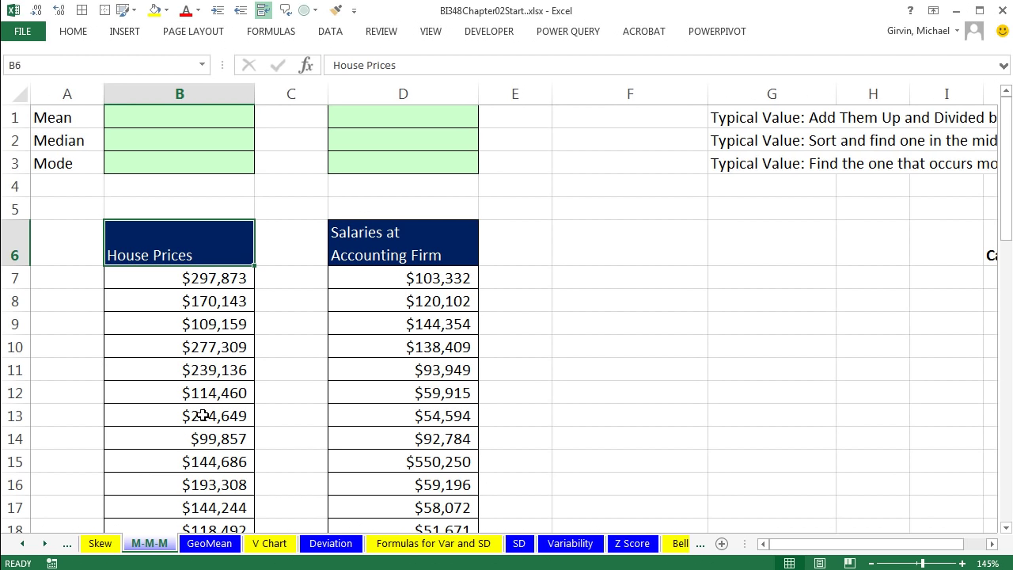
{"action": "left_click", "coordinate": [154, 112]}
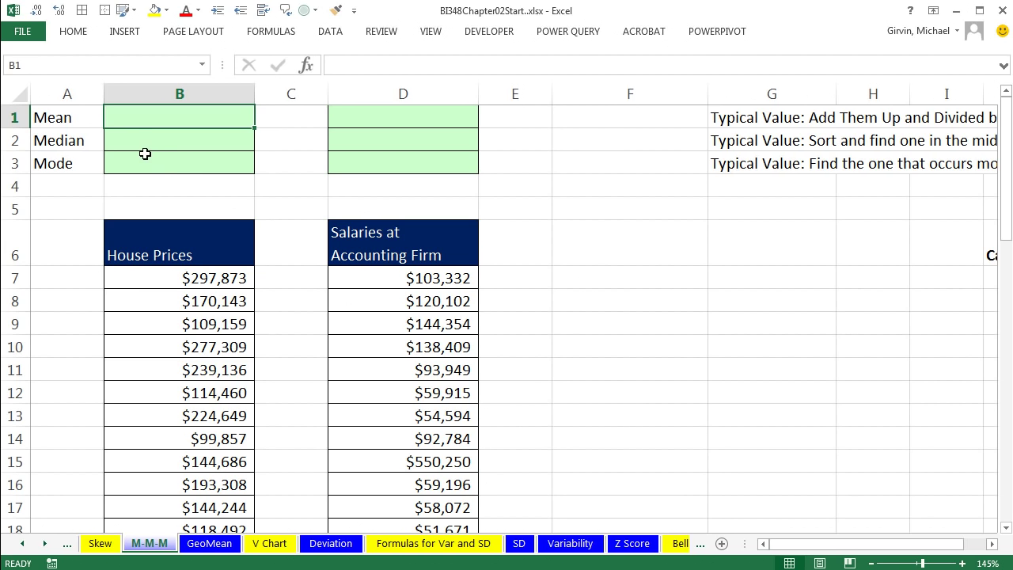
{"action": "left_click_drag", "start_coordinate": [170, 278], "coordinate": [156, 483]}
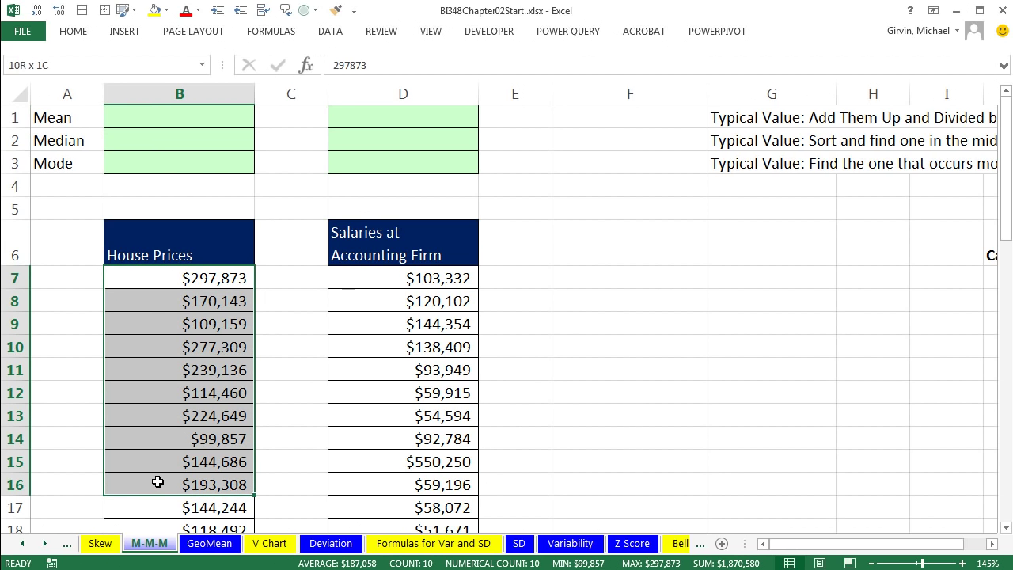
{"action": "left_click", "coordinate": [189, 117]}
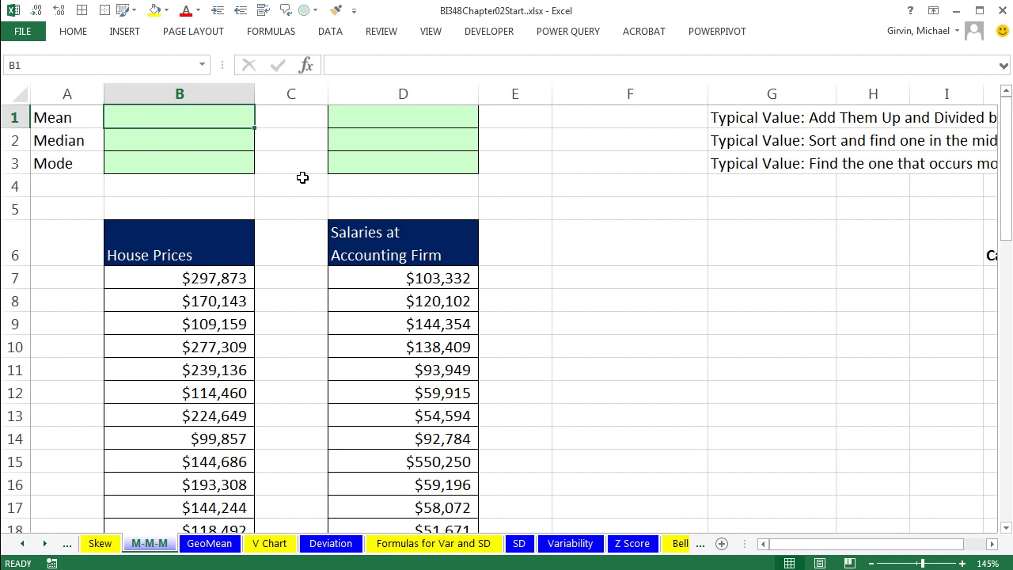
Step: Enter =AVERAGE(B7:B26) in B1, giving a house-price mean of $392,410
{"action": "type", "text": "=aver"}
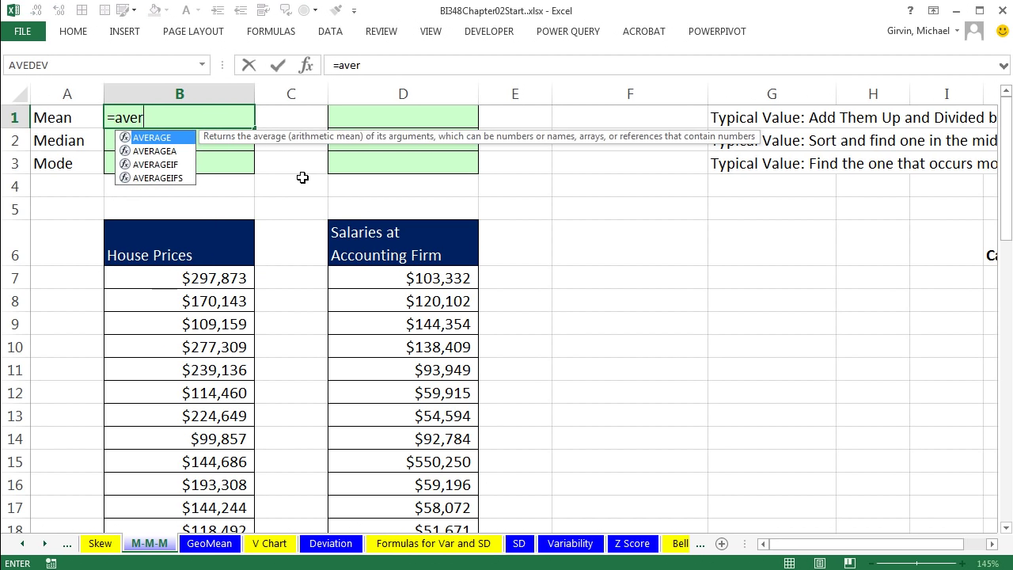
{"action": "key", "text": "Tab"}
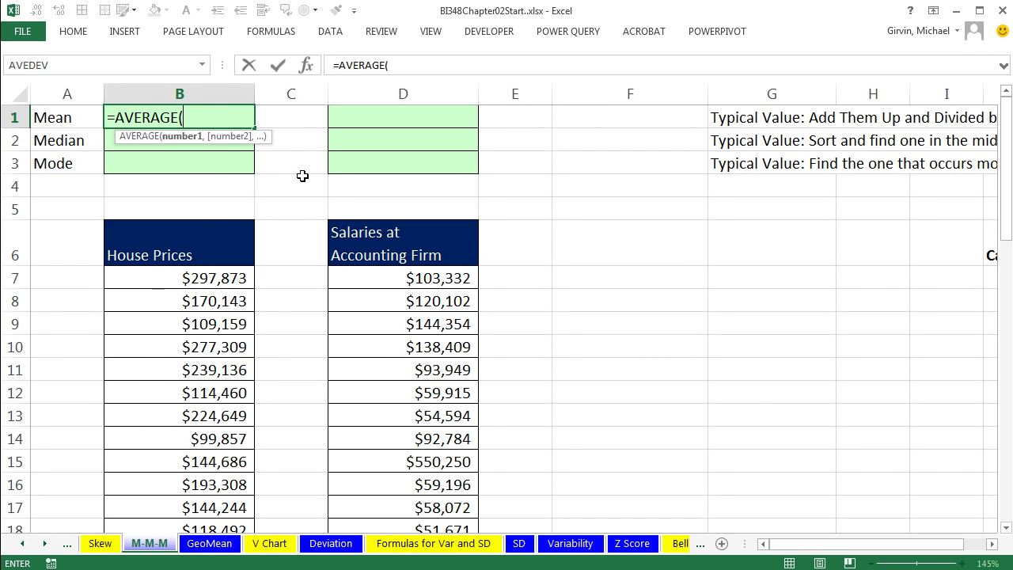
{"action": "left_click", "coordinate": [146, 278]}
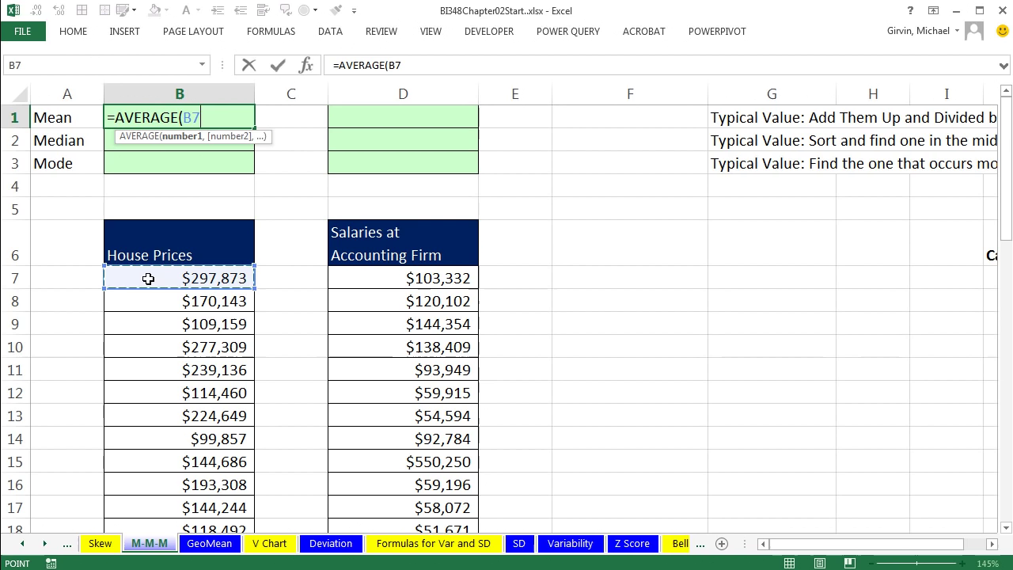
{"action": "key", "text": "ctrl+shift+Down"}
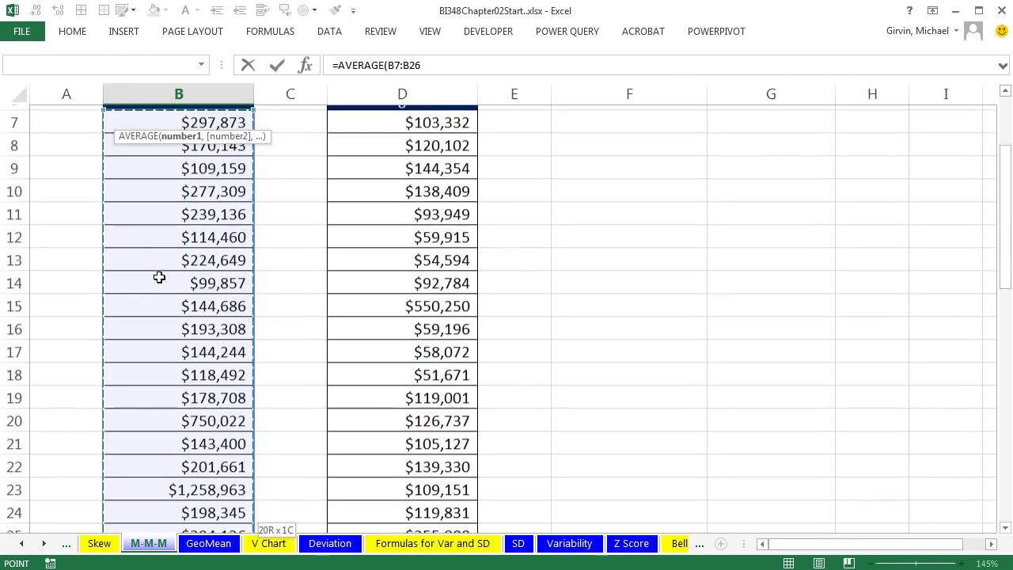
{"action": "key", "text": "ctrl+BackSpace"}
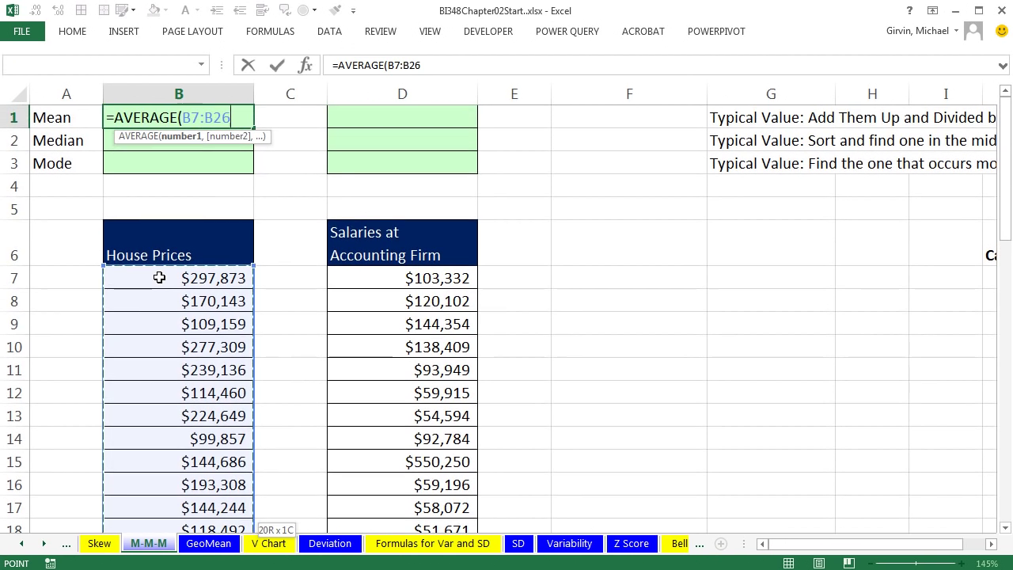
{"action": "key", "text": "Tab"}
{"action": "key", "text": "Right"}
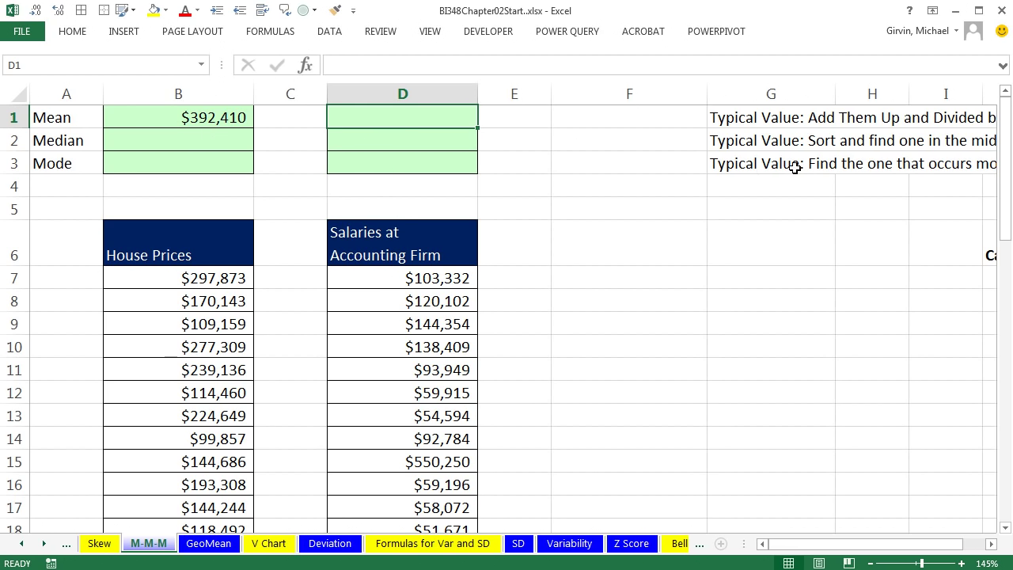
Step: Enter =AVERAGE(D7:D27) in D1, giving a salary mean of $161,378
{"action": "type", "text": "=aver"}
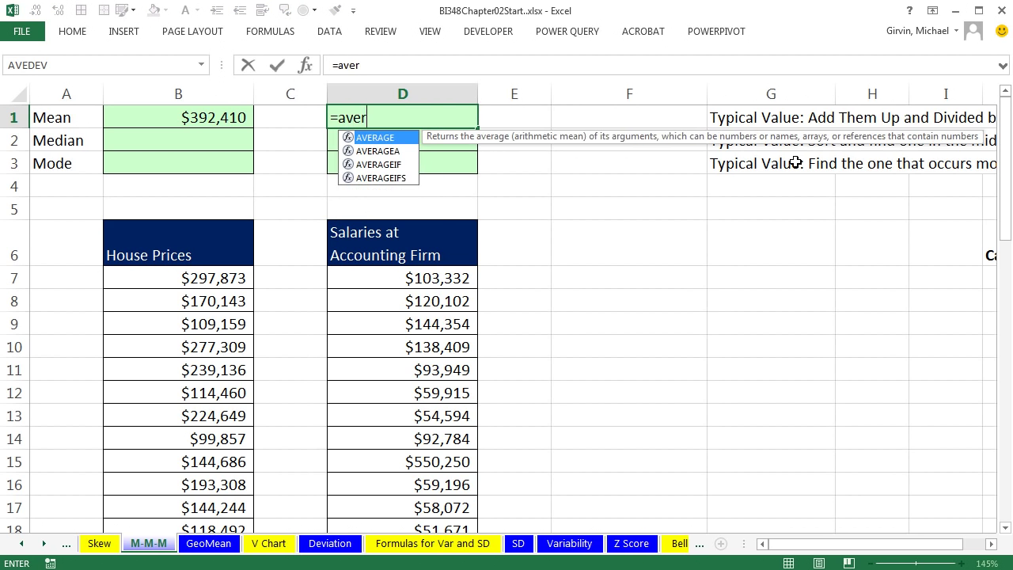
{"action": "key", "text": "Tab"}
{"action": "left_click", "coordinate": [402, 281]}
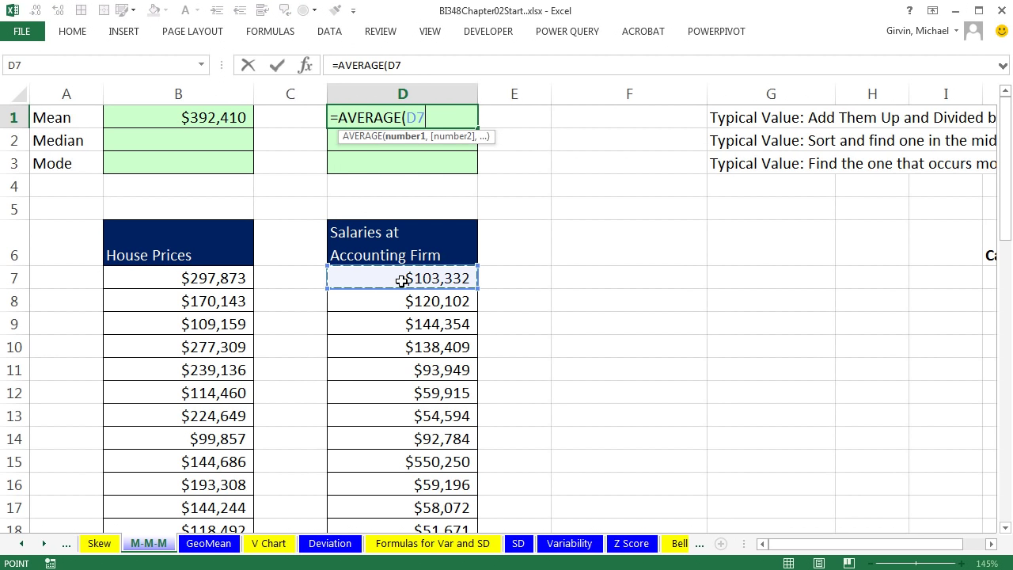
{"action": "key", "text": "ctrl+shift+Down"}
{"action": "key", "text": "ctrl+BackSpace"}
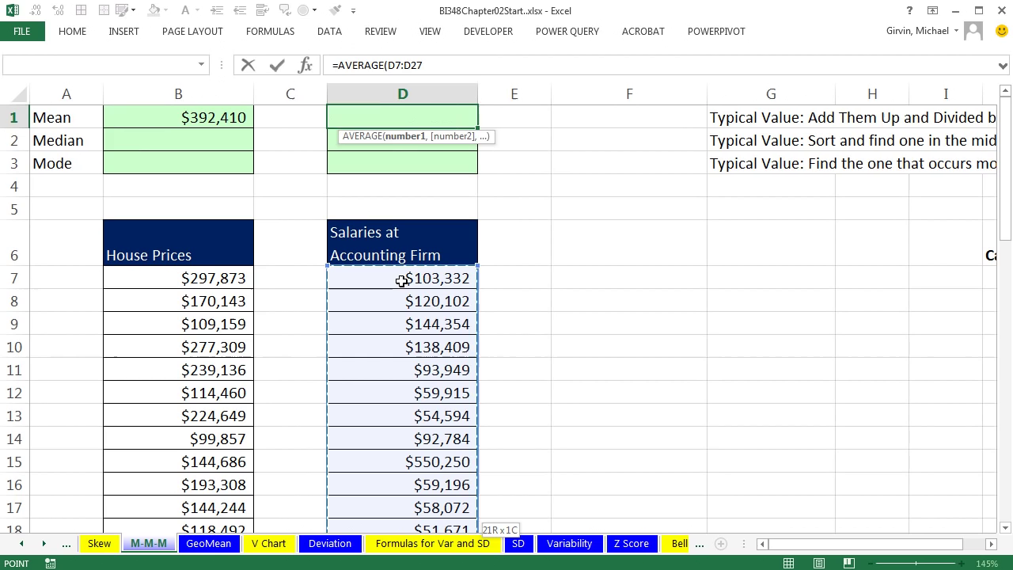
{"action": "key", "text": "Return"}
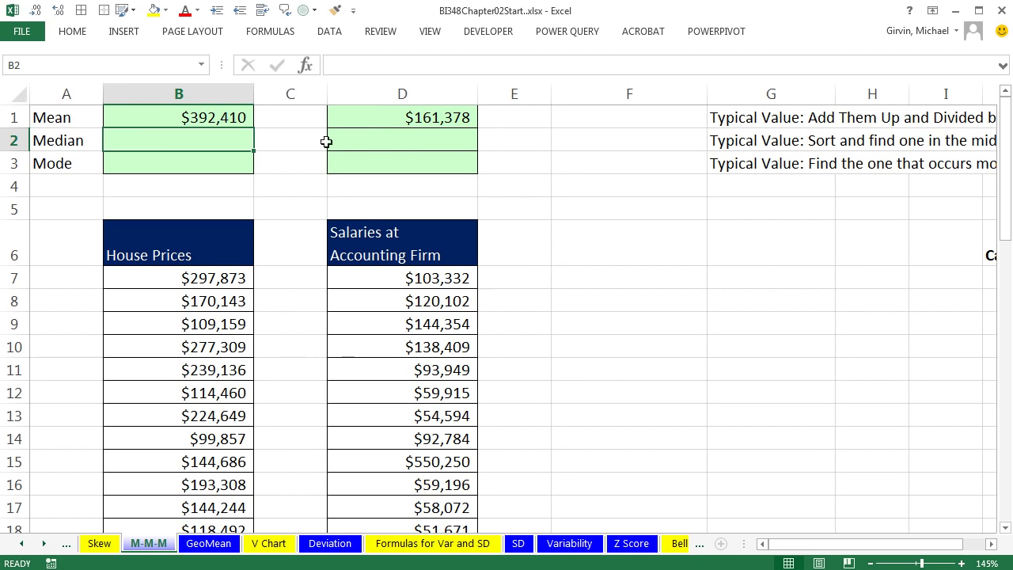
Step: Review the mean formulas in B1 and D1
{"action": "left_click", "coordinate": [164, 123]}
{"action": "left_click", "coordinate": [395, 118]}
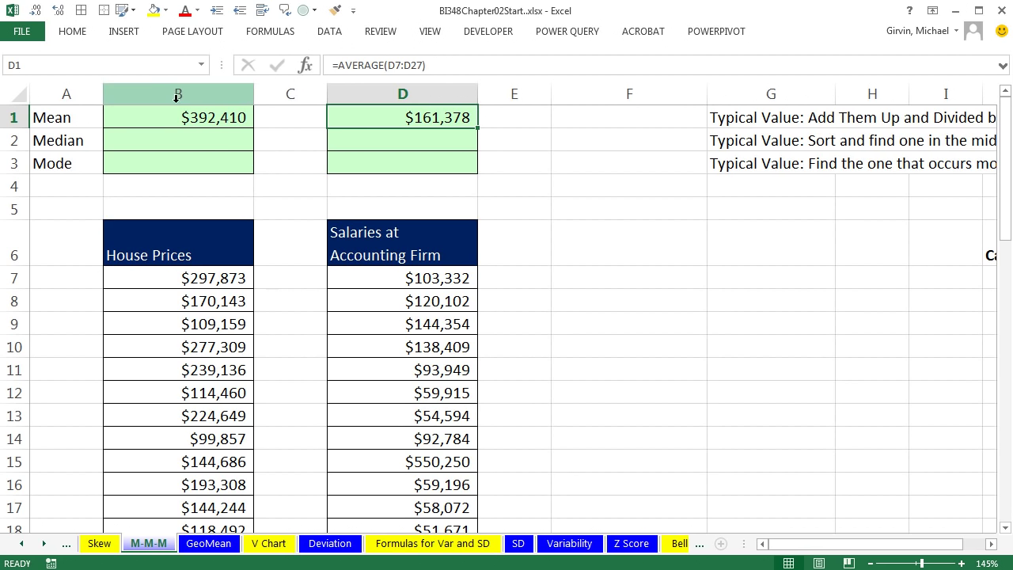
{"action": "left_click", "coordinate": [208, 141]}
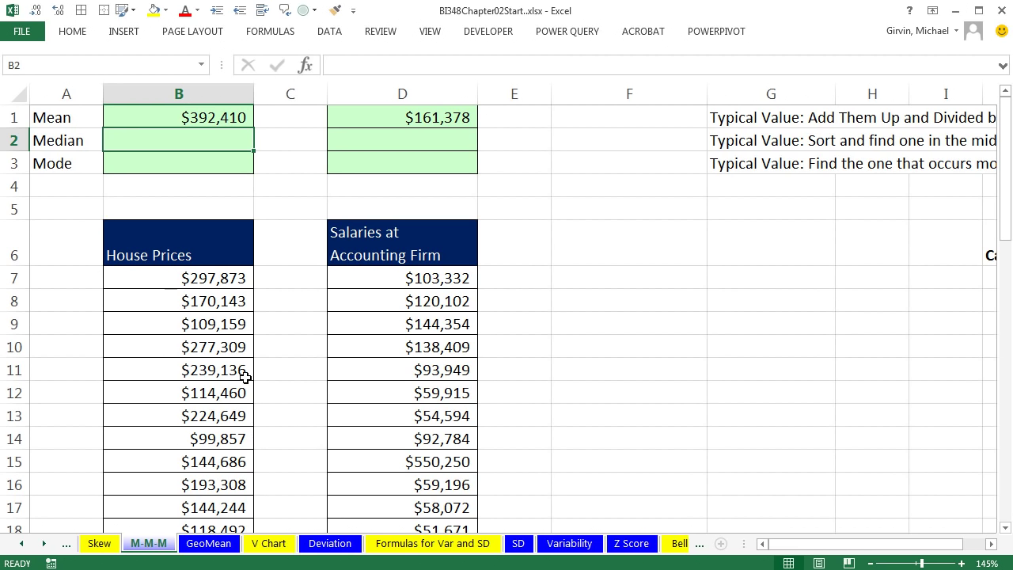
Step: Enter =MEDIAN(B7:B26) in B2, giving a house-price median of $195,827
{"action": "type", "text": "="}
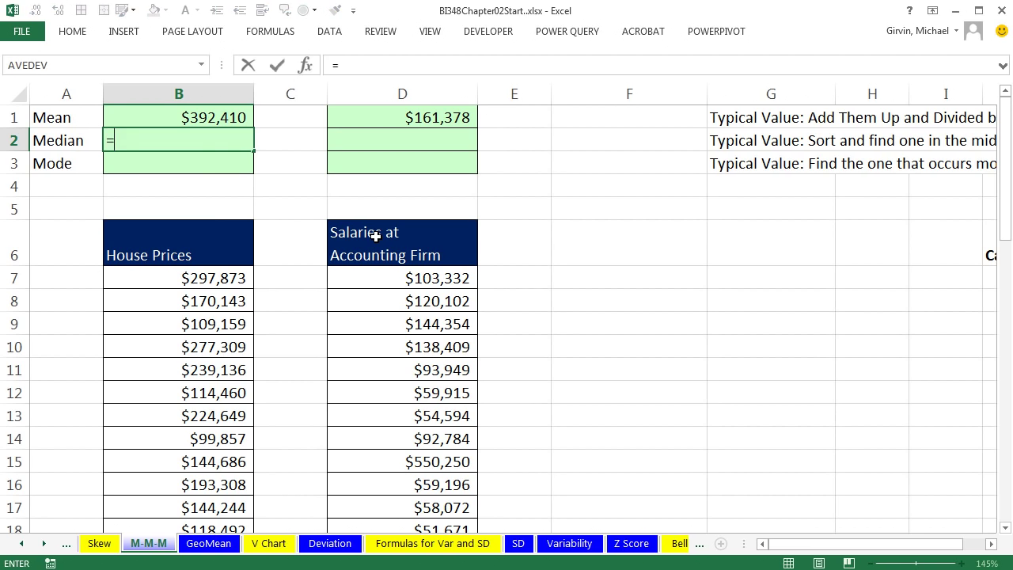
{"action": "type", "text": "medf"}
{"action": "key", "text": "BackSpace"}
{"action": "key", "text": "Tab"}
{"action": "left_click", "coordinate": [184, 283]}
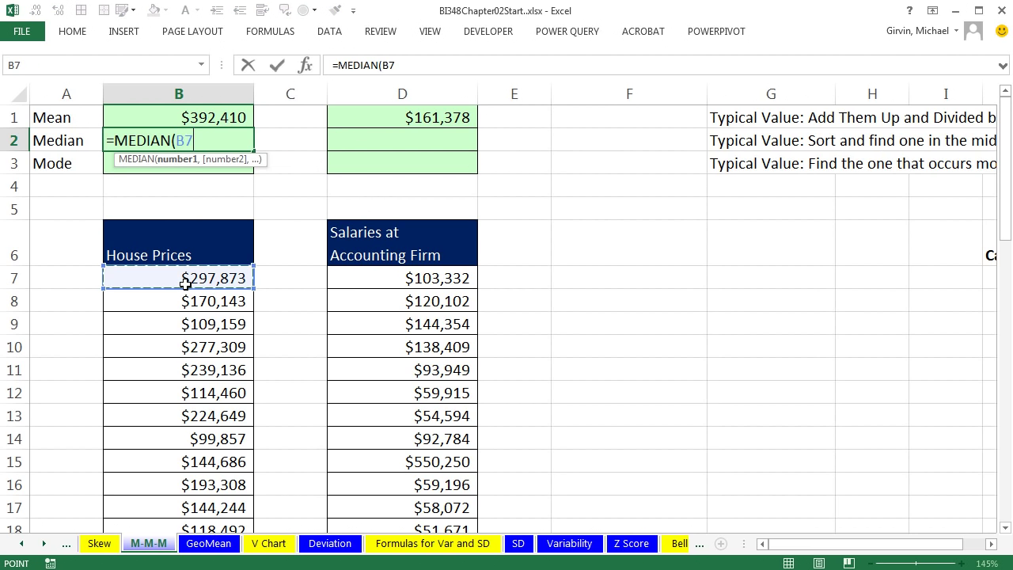
{"action": "key", "text": "ctrl+shift+Down"}
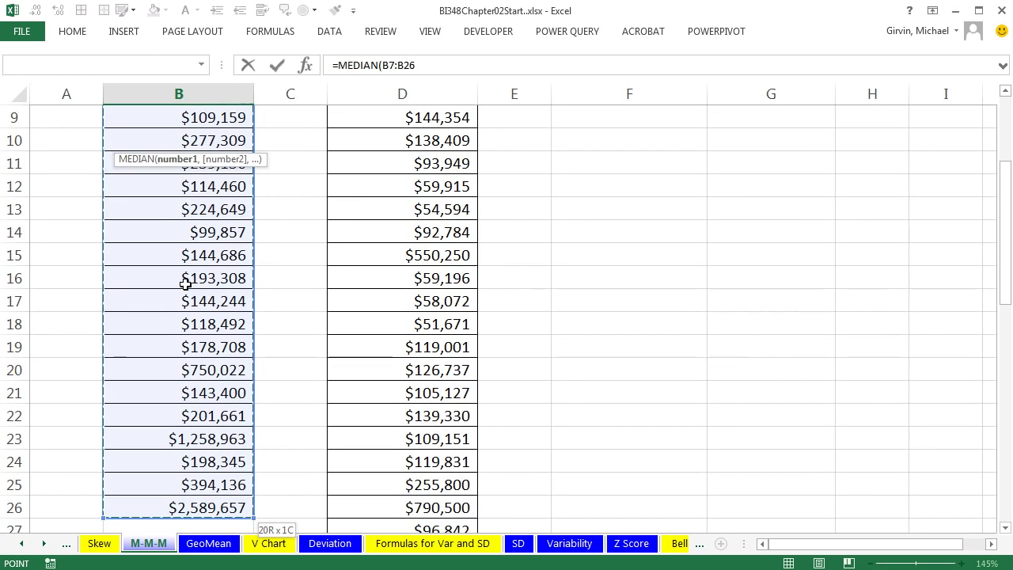
{"action": "key", "text": "ctrl+BackSpace"}
{"action": "key", "text": "Return"}
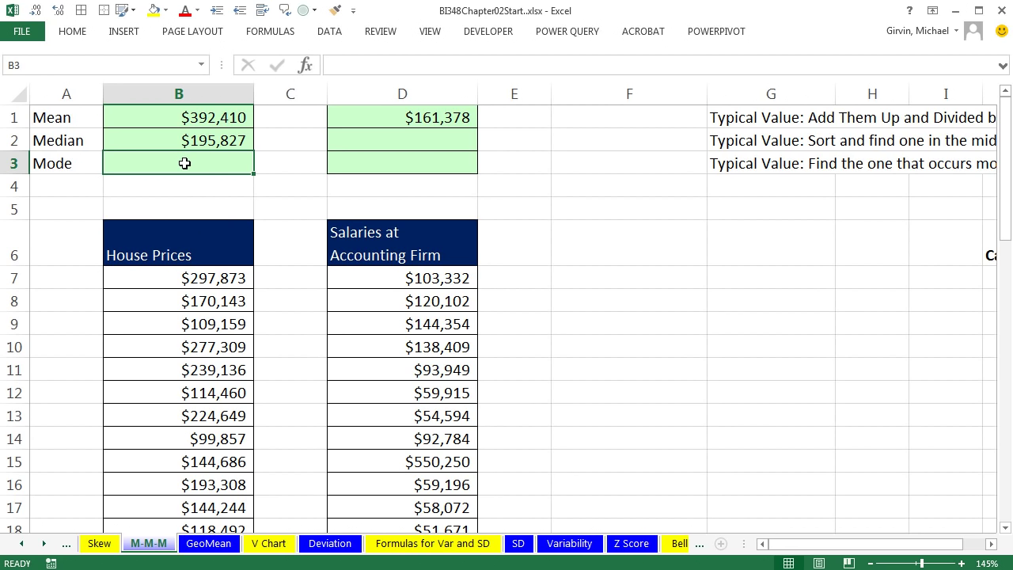
{"action": "left_click", "coordinate": [167, 119]}
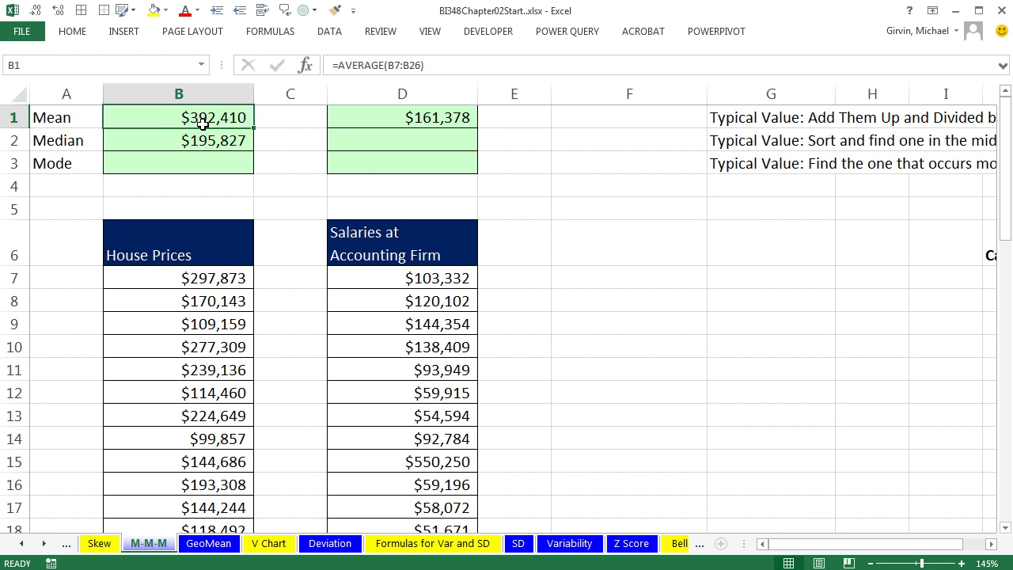
{"action": "left_click", "coordinate": [395, 140]}
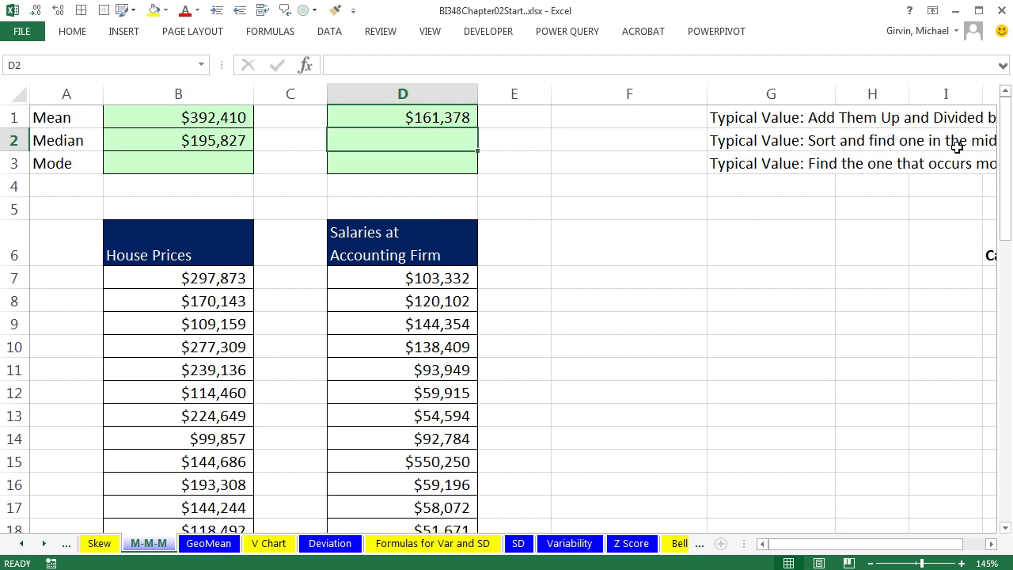
{"action": "type", "text": "=me"}
{"action": "key", "text": "Tab"}
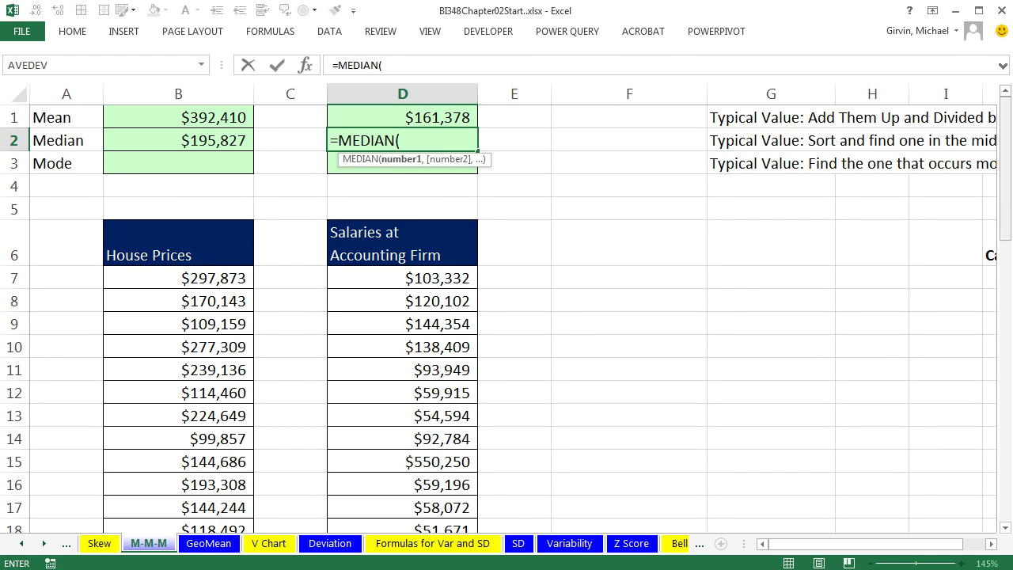
{"action": "left_click", "coordinate": [397, 282]}
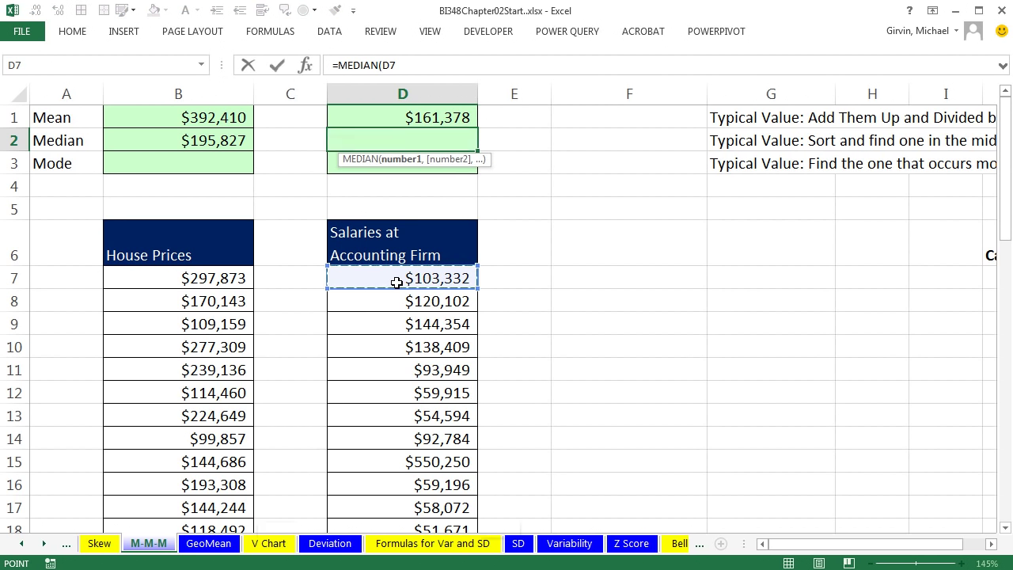
{"action": "key", "text": "ctrl+shift+Down"}
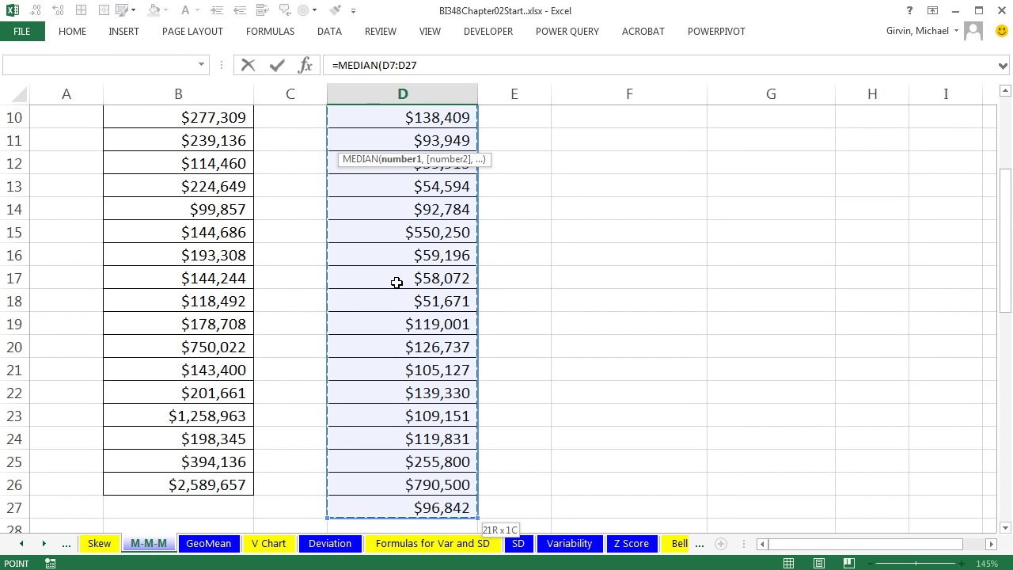
{"action": "key", "text": "ctrl+BackSpace"}
{"action": "key", "text": "Return"}
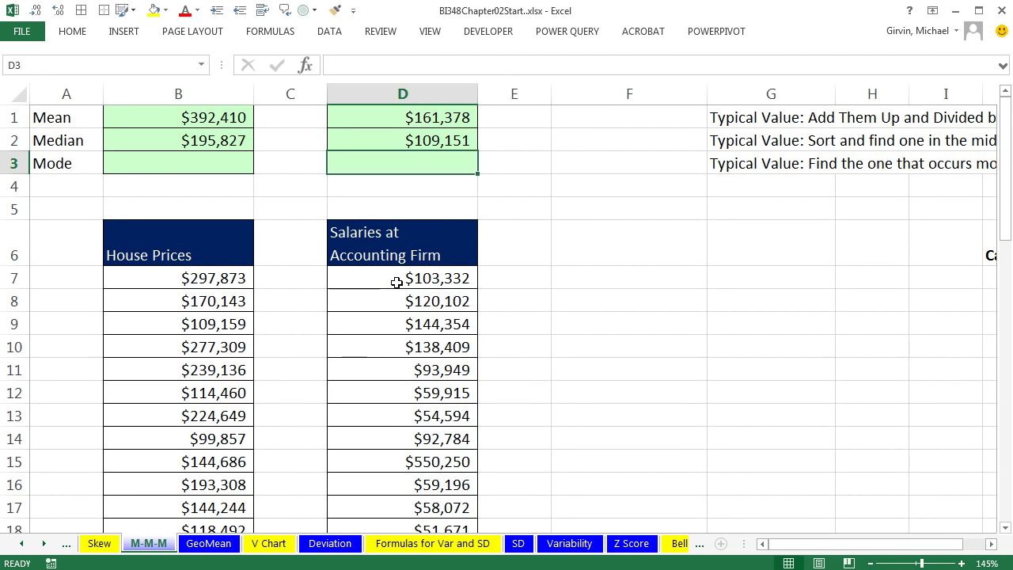
{"action": "left_click", "coordinate": [444, 119]}
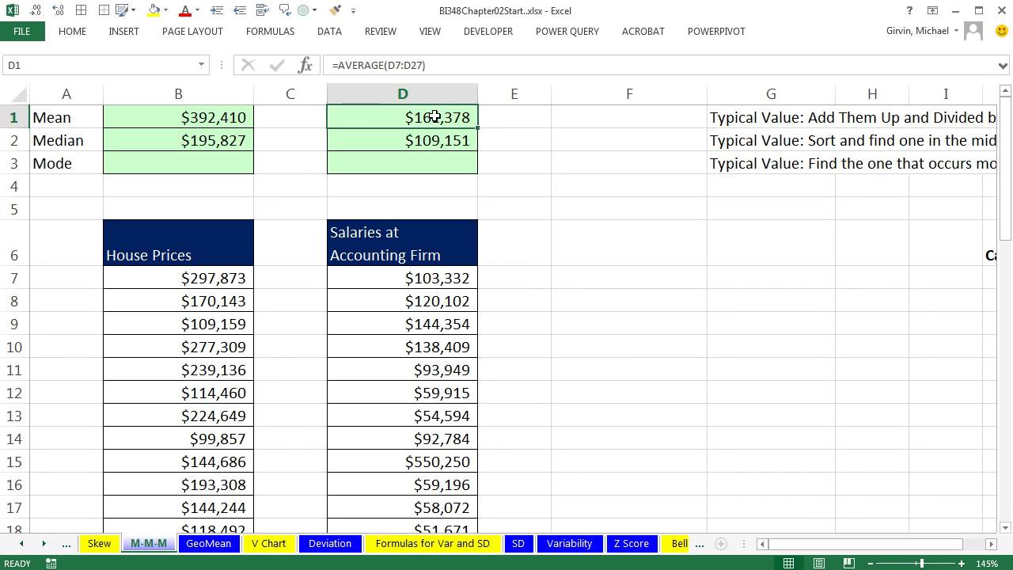
{"action": "scroll", "coordinate": [407, 118], "scroll_direction": "down", "scroll_amount": 2}
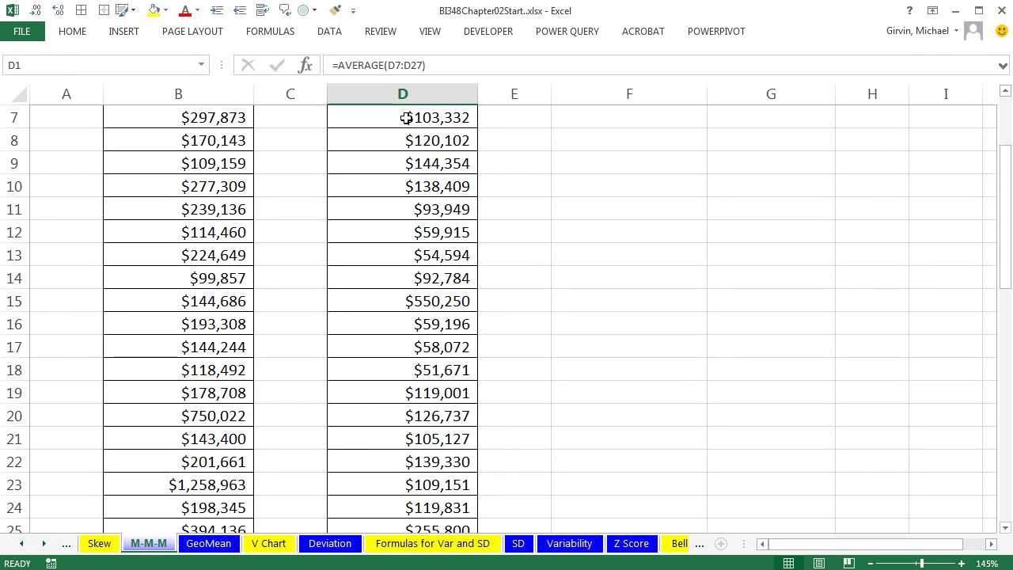
{"action": "left_click", "coordinate": [424, 307]}
{"action": "scroll", "coordinate": [446, 297], "scroll_direction": "down", "scroll_amount": 2}
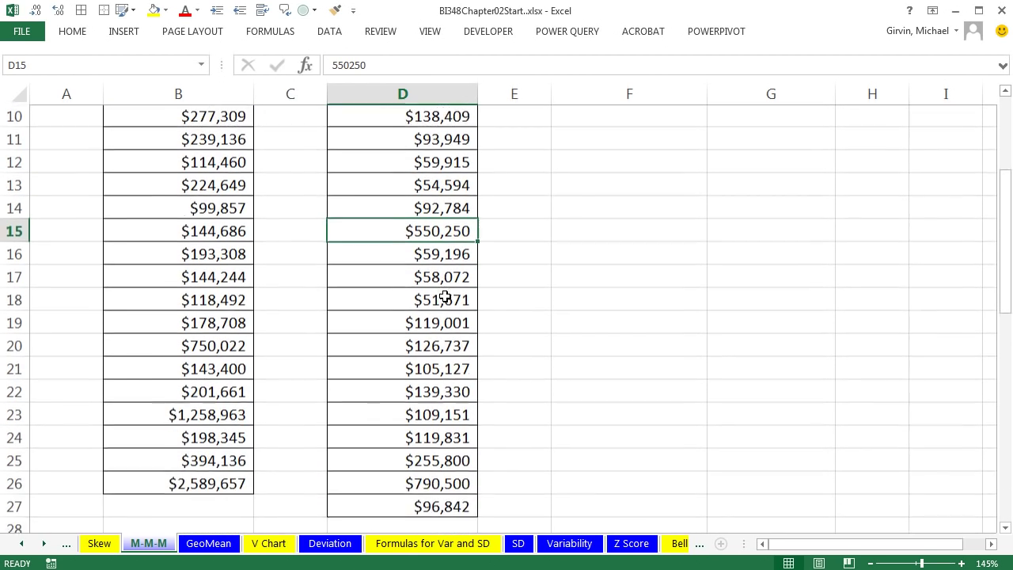
{"action": "left_click", "coordinate": [460, 416], "text": "ctrl"}
{"action": "left_click", "coordinate": [452, 393], "text": "ctrl"}
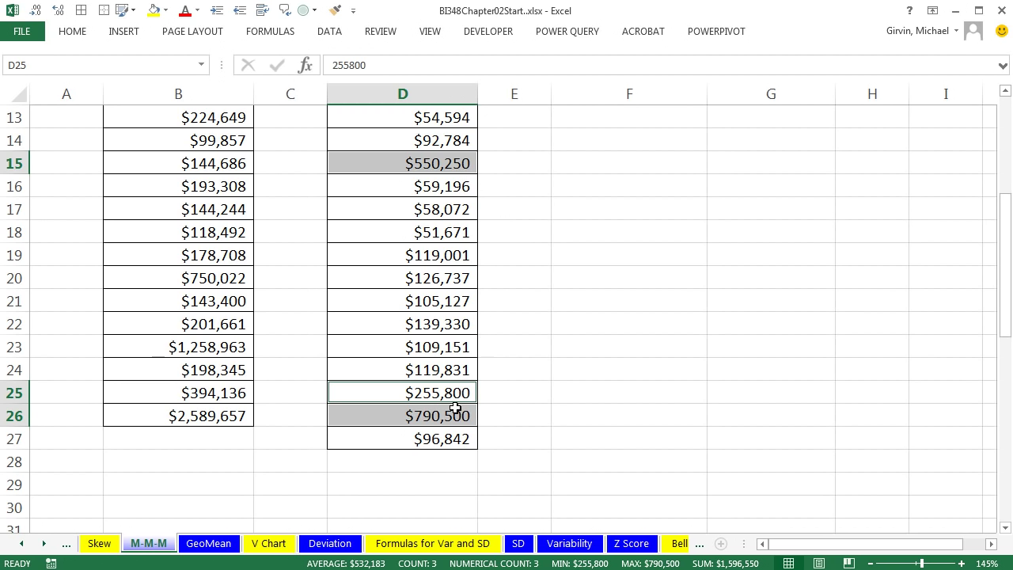
{"action": "scroll", "coordinate": [485, 388], "scroll_direction": "up", "scroll_amount": 4}
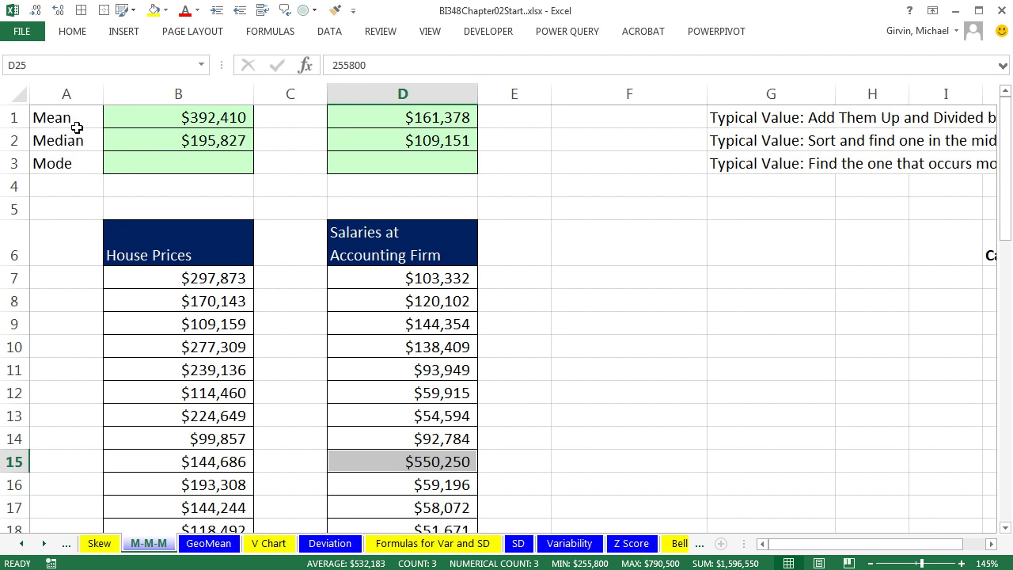
{"action": "left_click", "coordinate": [126, 163]}
{"action": "left_click", "coordinate": [190, 146]}
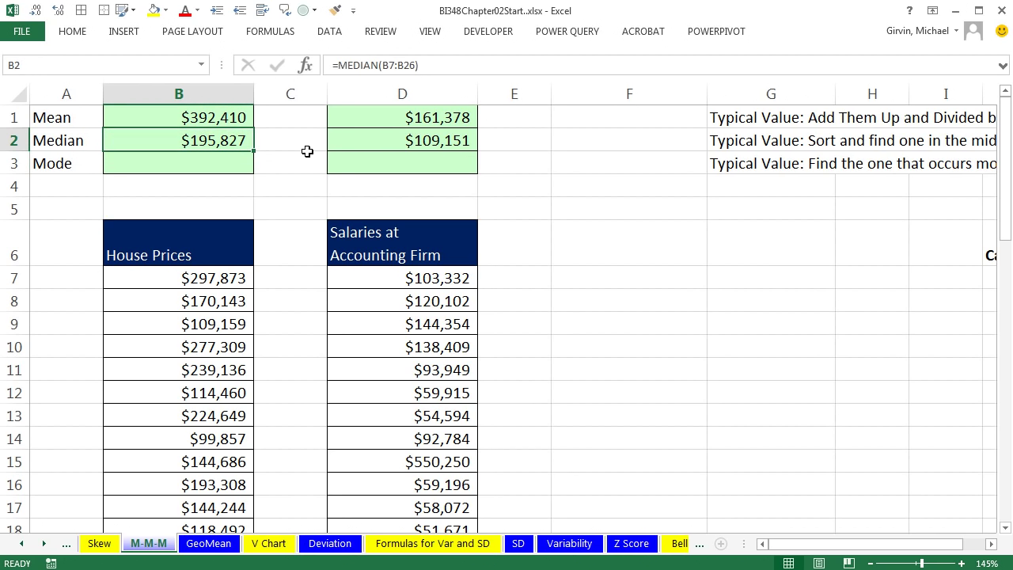
{"action": "left_click", "coordinate": [396, 139]}
{"action": "left_click", "coordinate": [199, 163]}
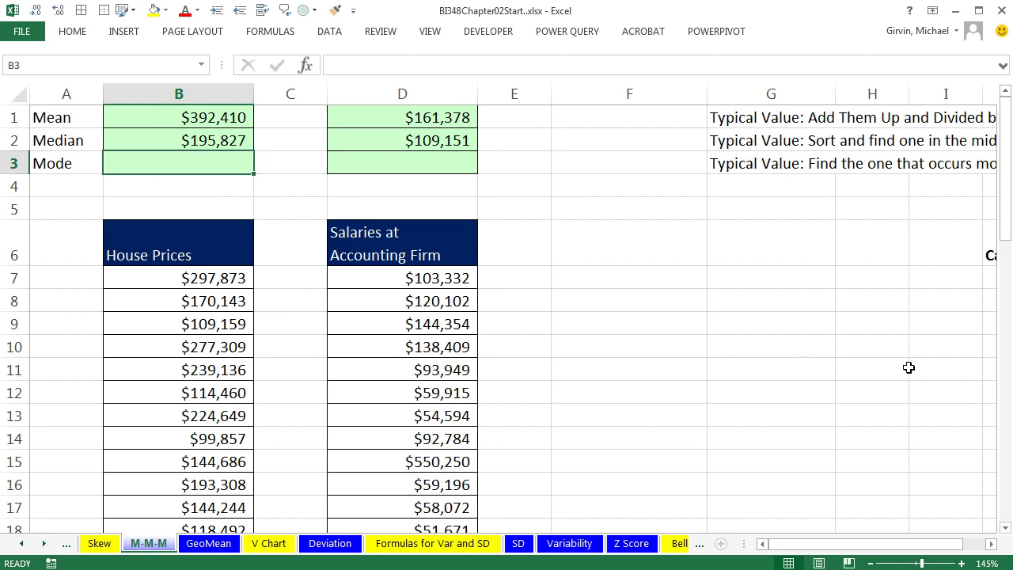
Step: Enter =MODE.SNGL(B7:B26) in B3 for the house-price mode, which returns #N/A
{"action": "type", "text": "=mod"}
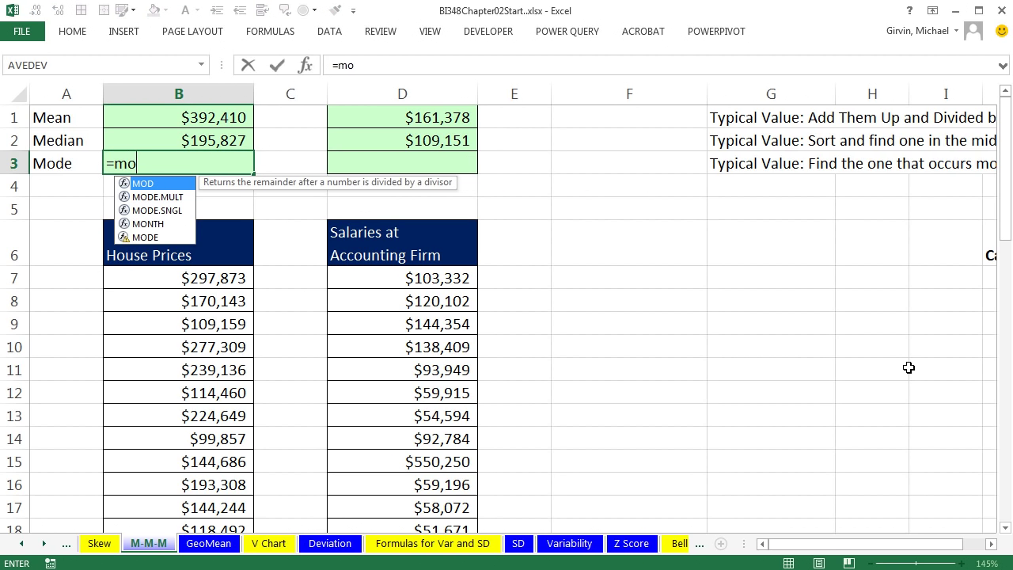
{"action": "type", "text": "e"}
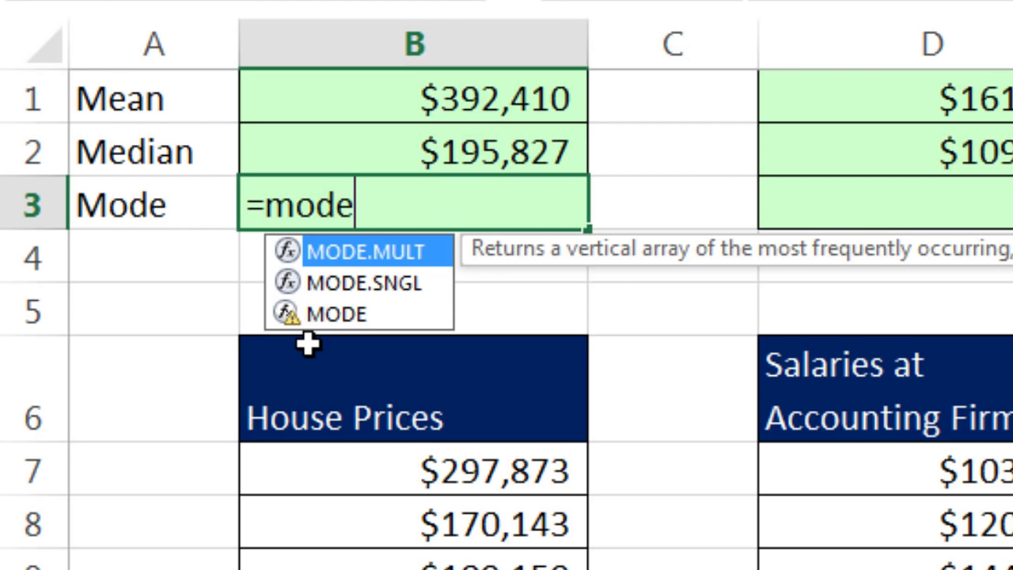
{"action": "double_click", "coordinate": [322, 281]}
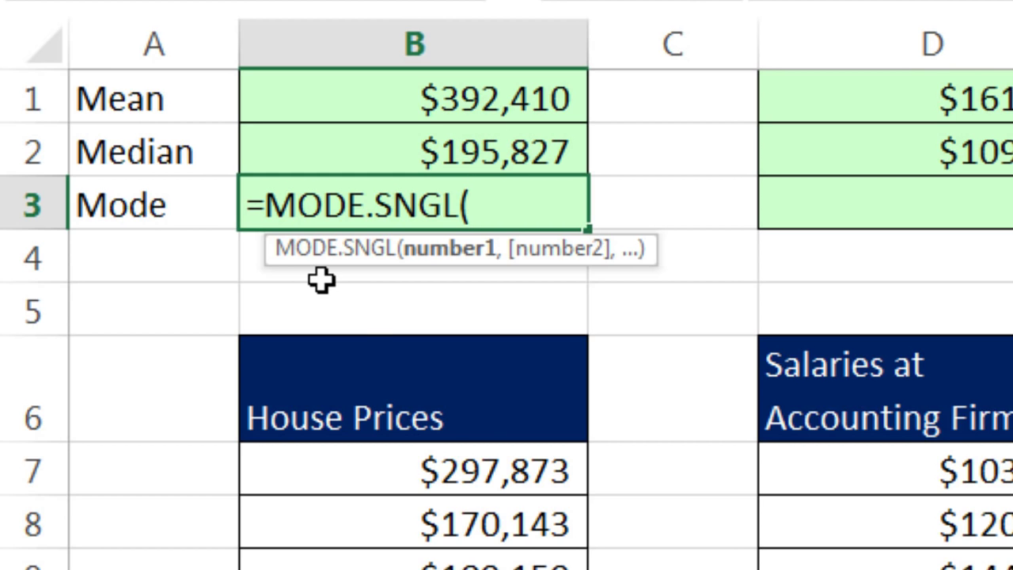
{"action": "left_click", "coordinate": [486, 472]}
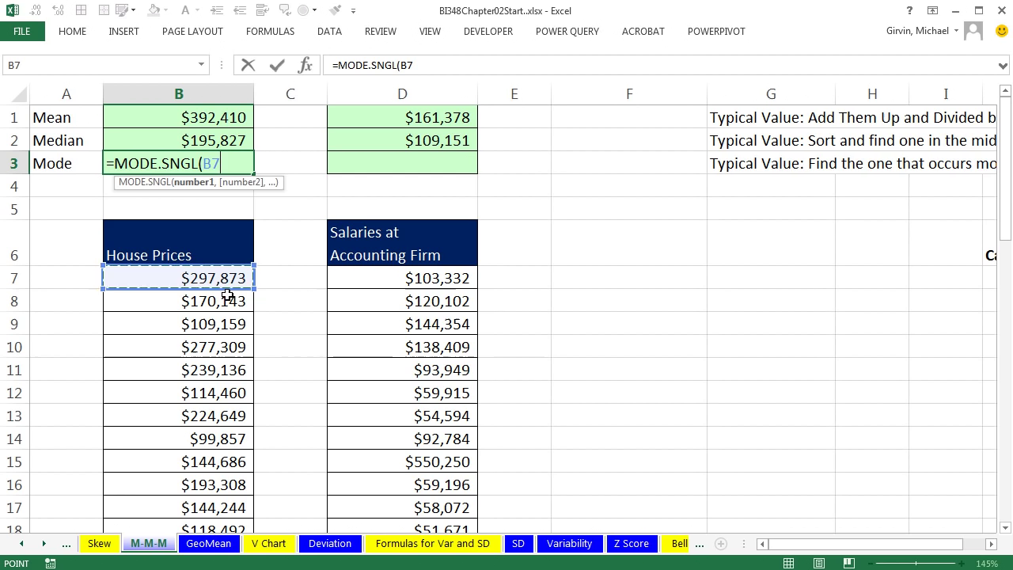
{"action": "key", "text": "ctrl+shift+Down"}
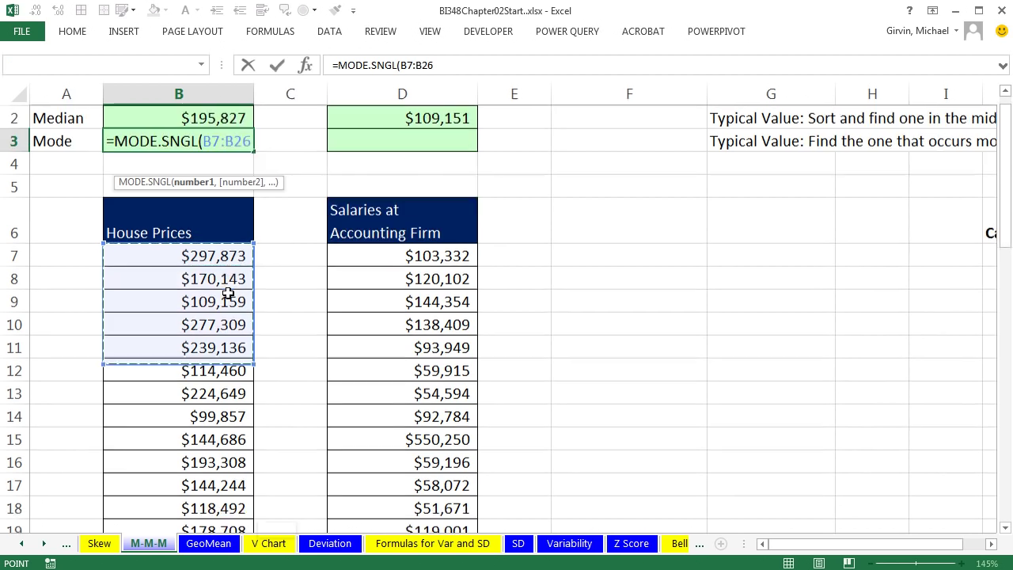
{"action": "key", "text": "Return"}
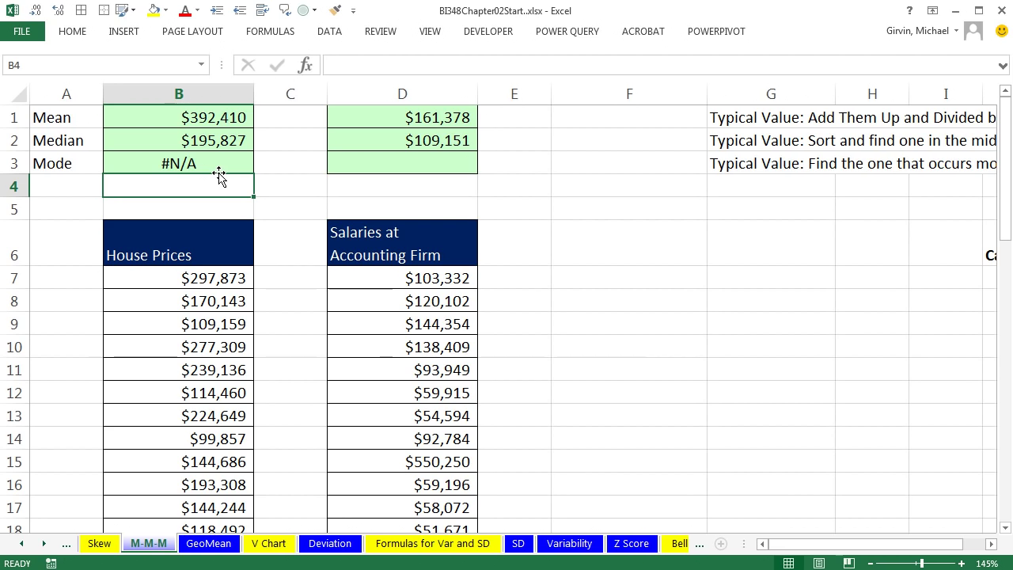
Step: Enter =MODE.SNGL(D7:D27) in D3 for the salary mode, which also returns #N/A
{"action": "left_click", "coordinate": [382, 164]}
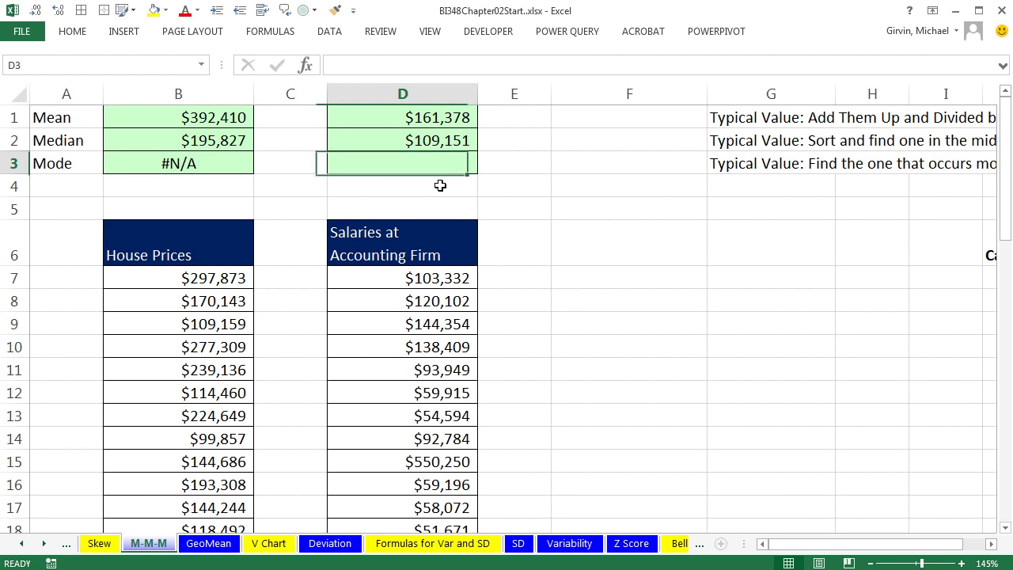
{"action": "type", "text": "=mode"}
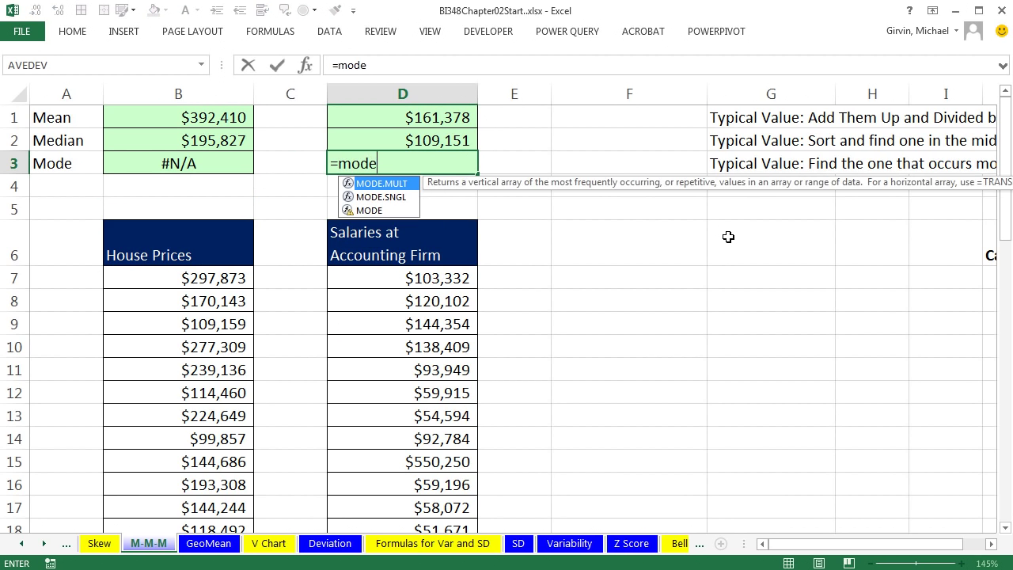
{"action": "key", "text": "Down"}
{"action": "key", "text": "Tab"}
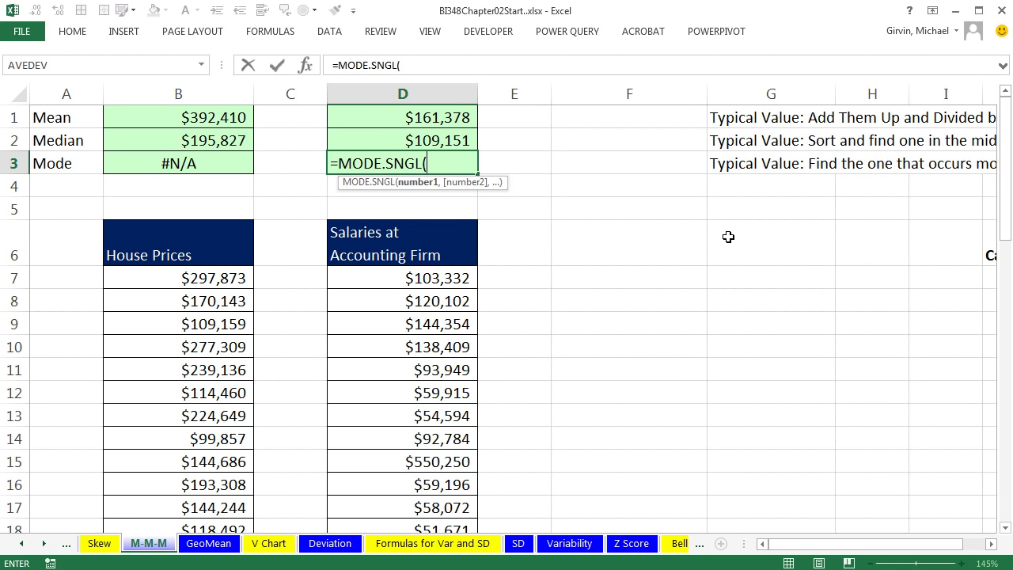
{"action": "left_click", "coordinate": [460, 276]}
{"action": "key", "text": "ctrl+shift+Down"}
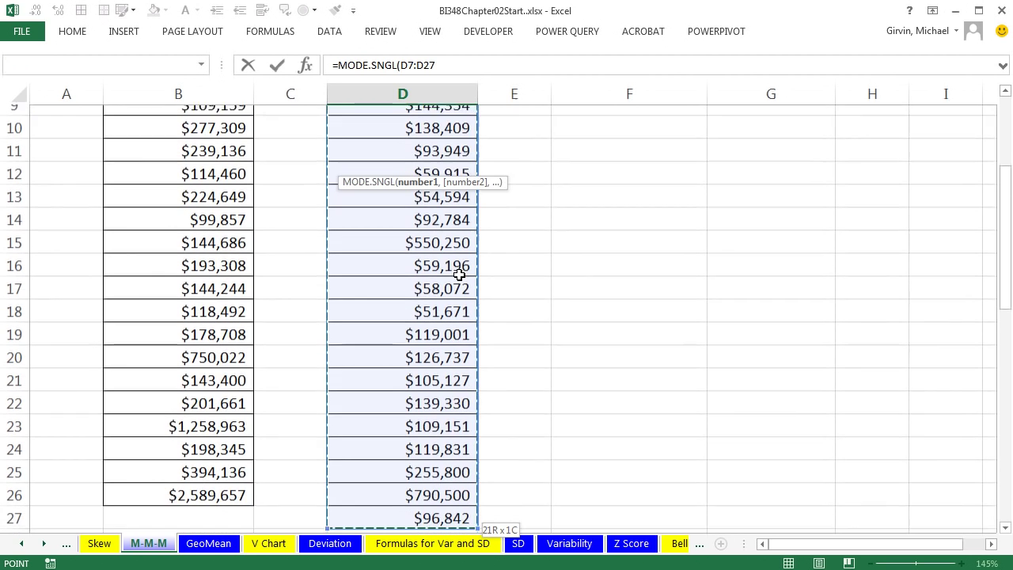
{"action": "scroll", "coordinate": [460, 276], "scroll_direction": "up", "scroll_amount": 3}
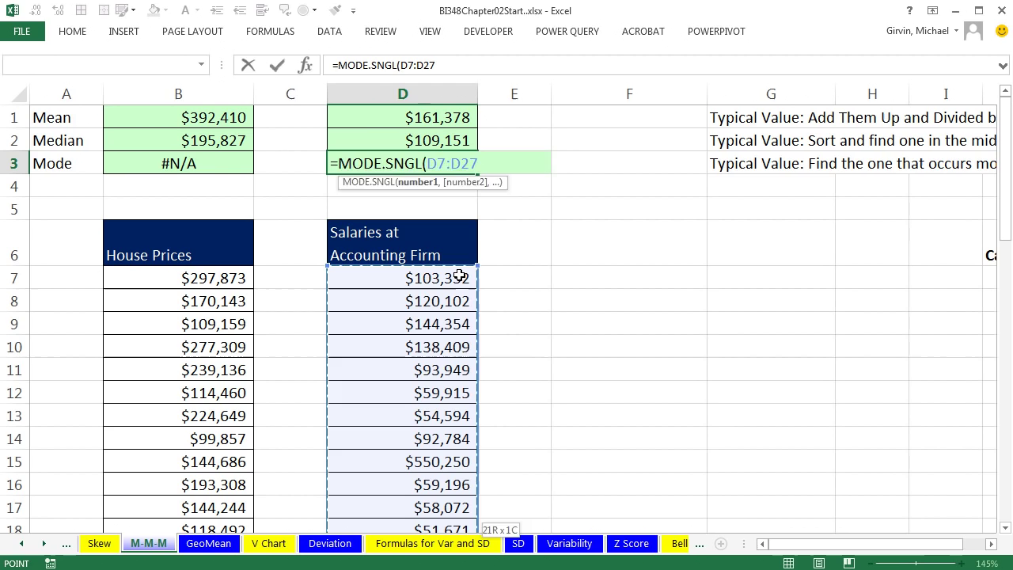
{"action": "key", "text": "ctrl+Return"}
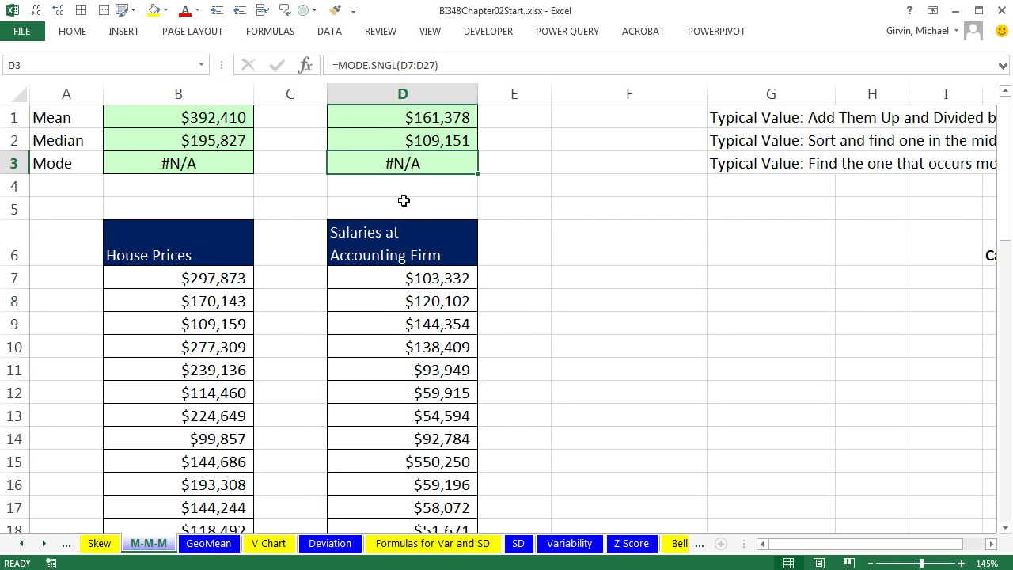
{"action": "left_click", "coordinate": [419, 392]}
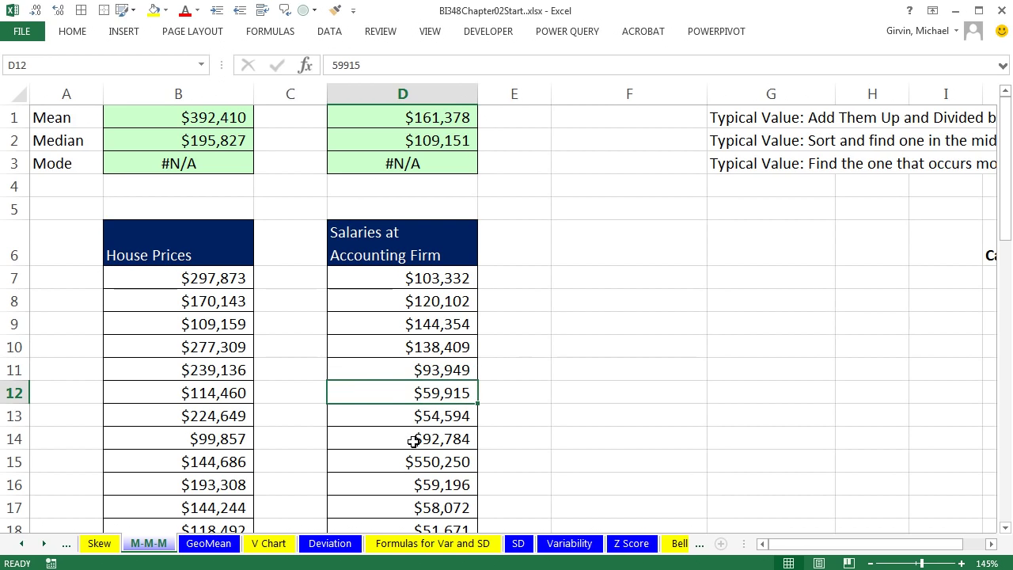
{"action": "left_click", "coordinate": [424, 305]}
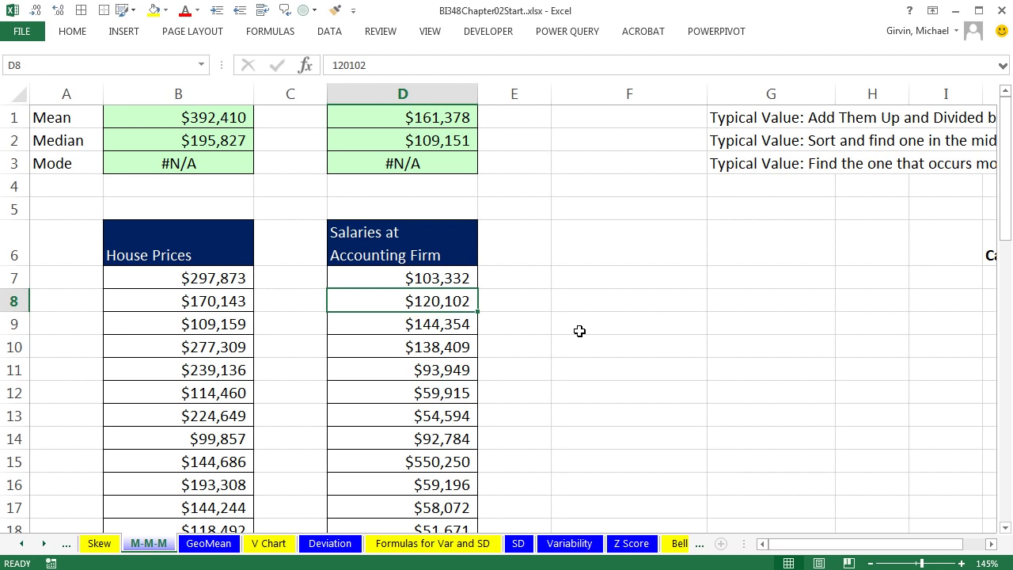
{"action": "type", "text": "="}
{"action": "key", "text": "Up"}
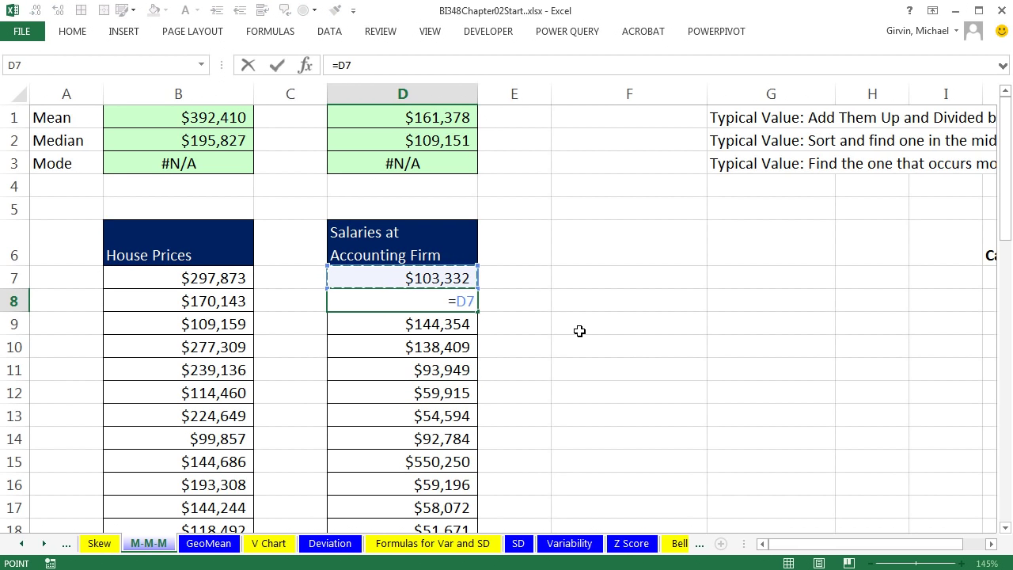
{"action": "key", "text": "ctrl+Return"}
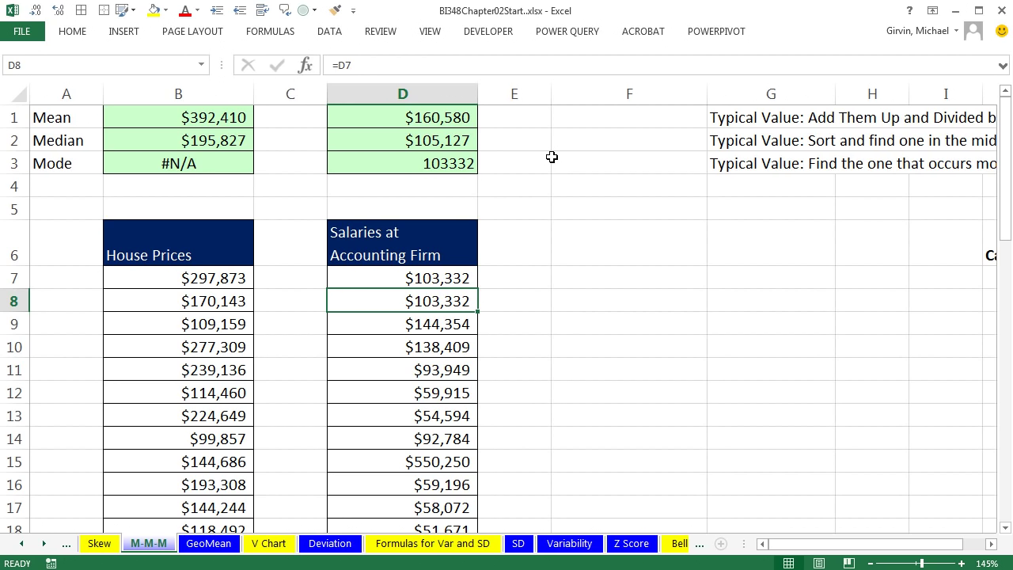
{"action": "type", "text": "120102"}
{"action": "key", "text": "ctrl+Return"}
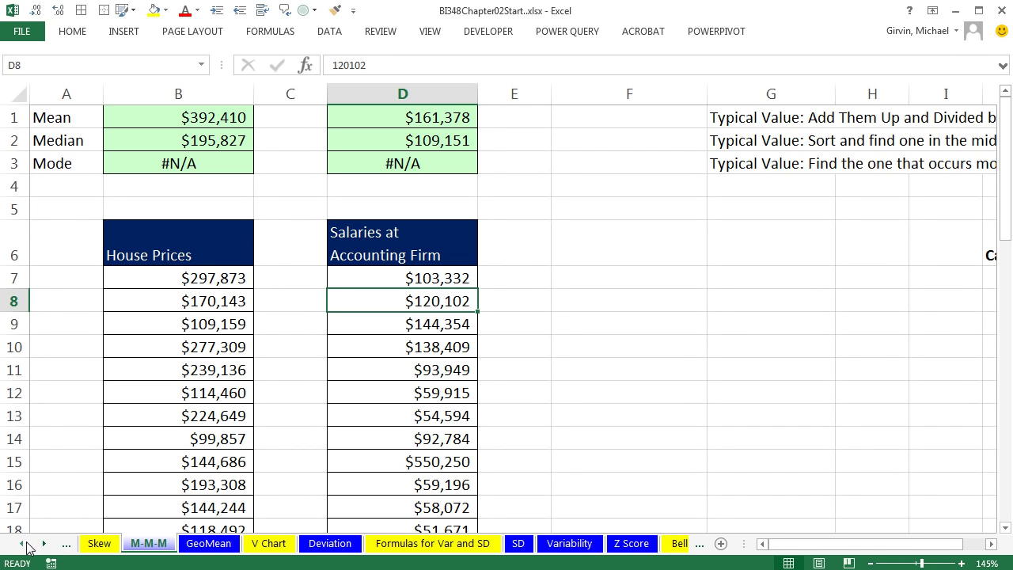
Step: Switch to the Sales Data sheet and select the Product column of boomerang names
{"action": "left_click", "coordinate": [23, 544]}
{"action": "left_click", "coordinate": [23, 544]}
{"action": "left_click", "coordinate": [23, 543]}
{"action": "left_click", "coordinate": [23, 544]}
{"action": "left_click", "coordinate": [23, 543]}
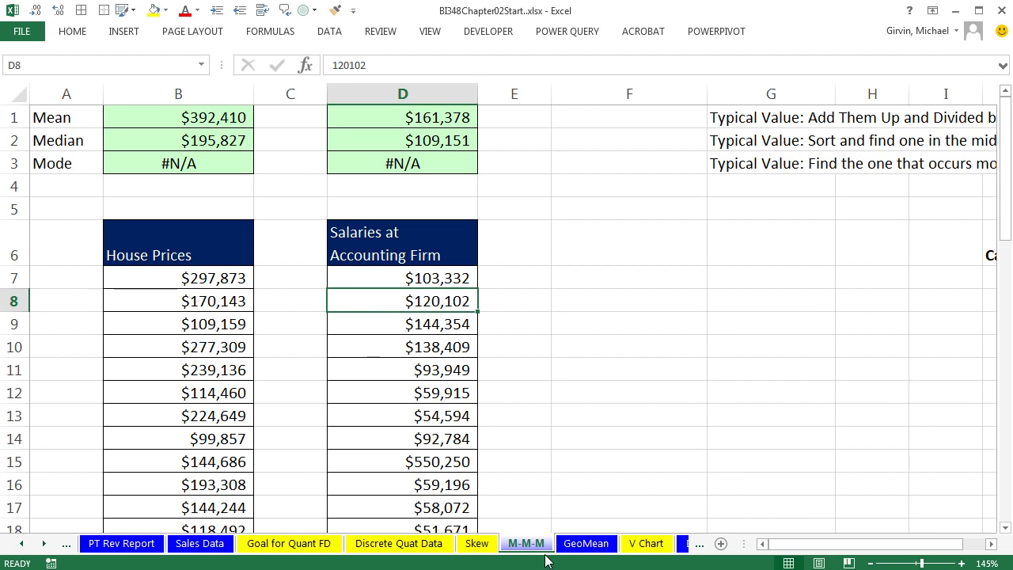
{"action": "left_click", "coordinate": [204, 552]}
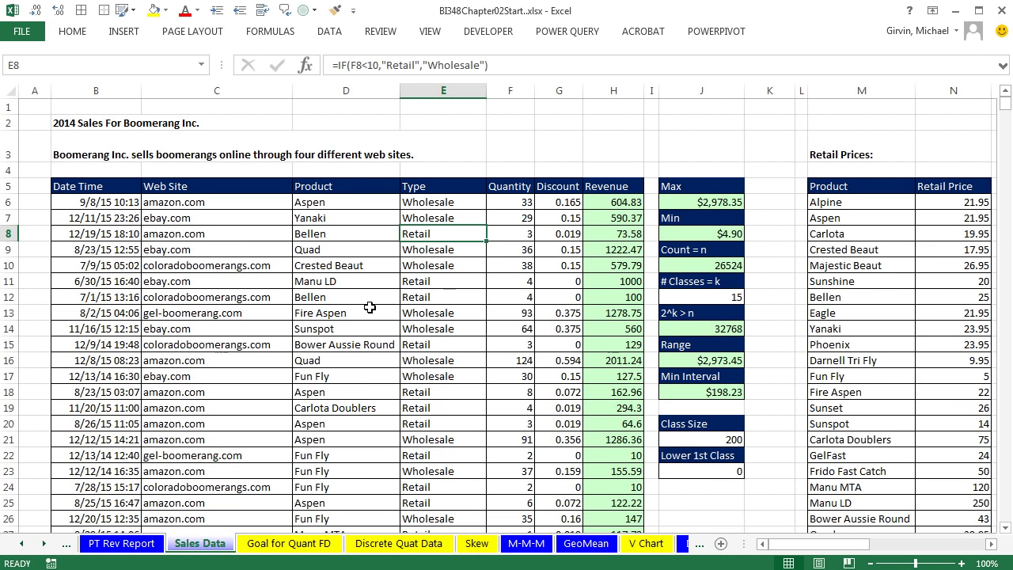
{"action": "left_click", "coordinate": [327, 238]}
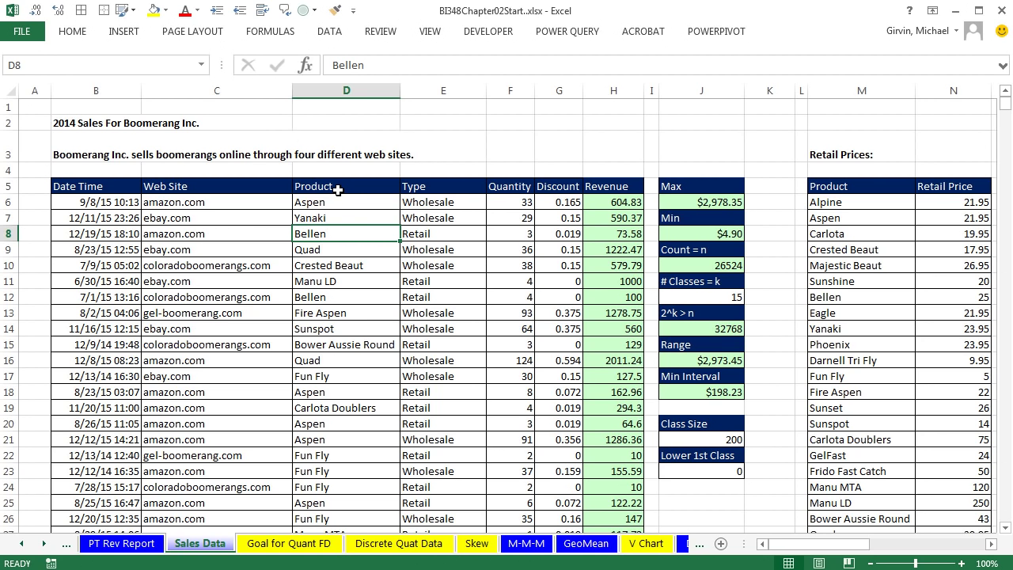
{"action": "left_click_drag", "start_coordinate": [338, 190], "coordinate": [346, 369]}
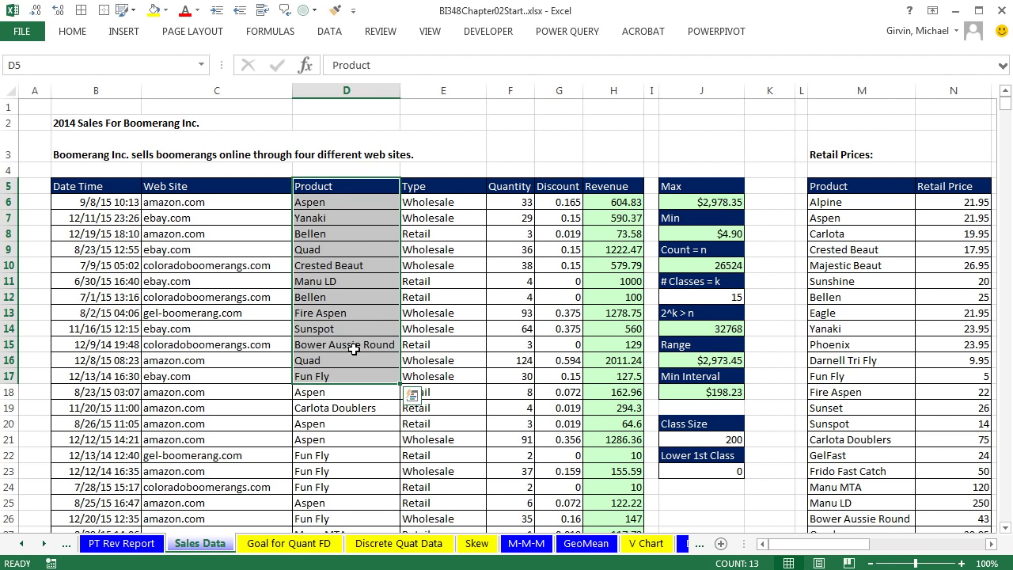
Step: Insert a PivotTable from the sales data, placed on the existing M-M-M sheet at cell F6
{"action": "left_click", "coordinate": [345, 296]}
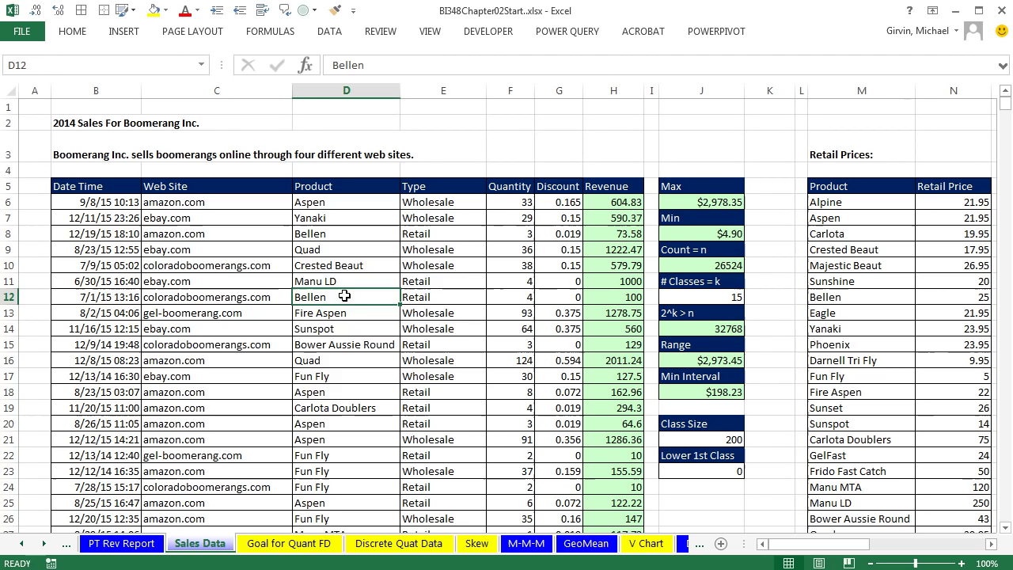
{"action": "key", "text": "alt"}
{"action": "key", "text": "n"}
{"action": "key", "text": "v"}
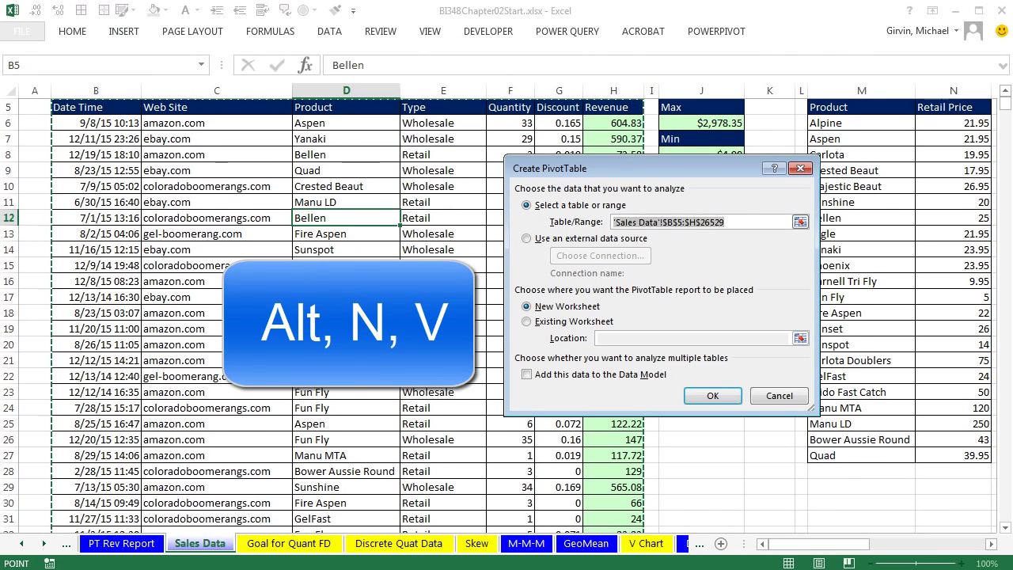
{"action": "left_click", "coordinate": [527, 322]}
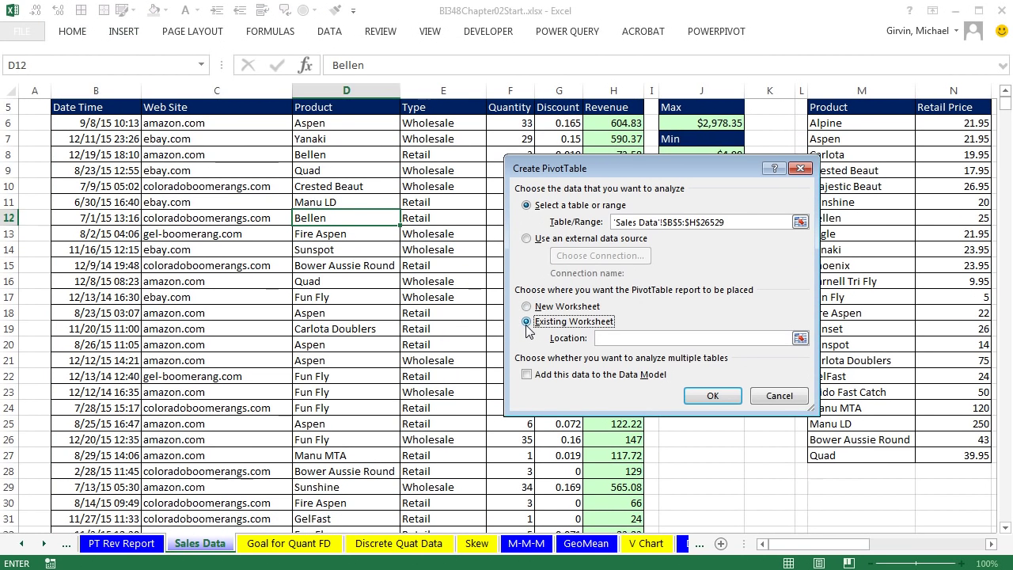
{"action": "left_click", "coordinate": [608, 338]}
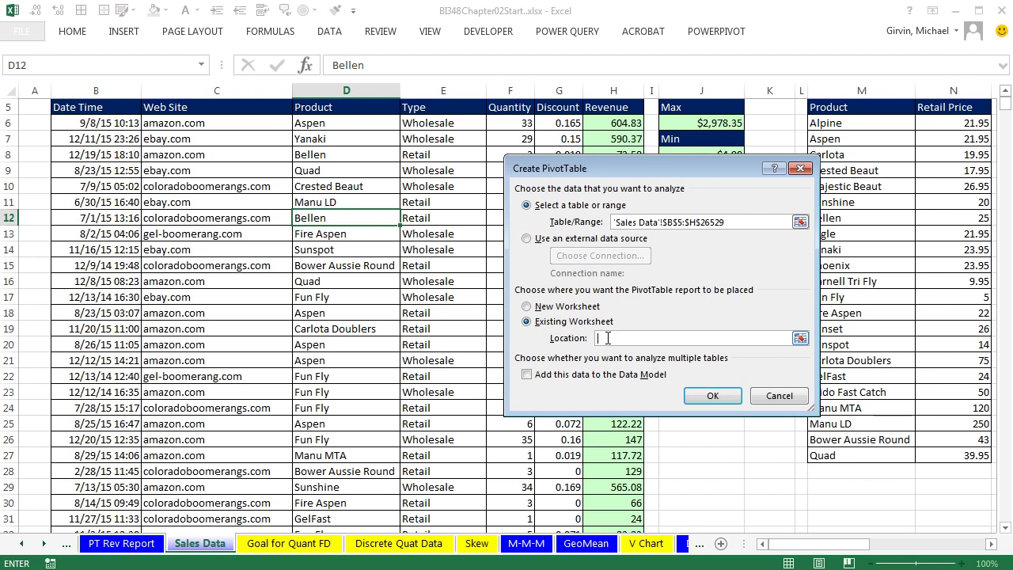
{"action": "left_click", "coordinate": [527, 547]}
{"action": "left_click_drag", "start_coordinate": [582, 177], "coordinate": [227, 141]}
{"action": "left_click", "coordinate": [587, 246]}
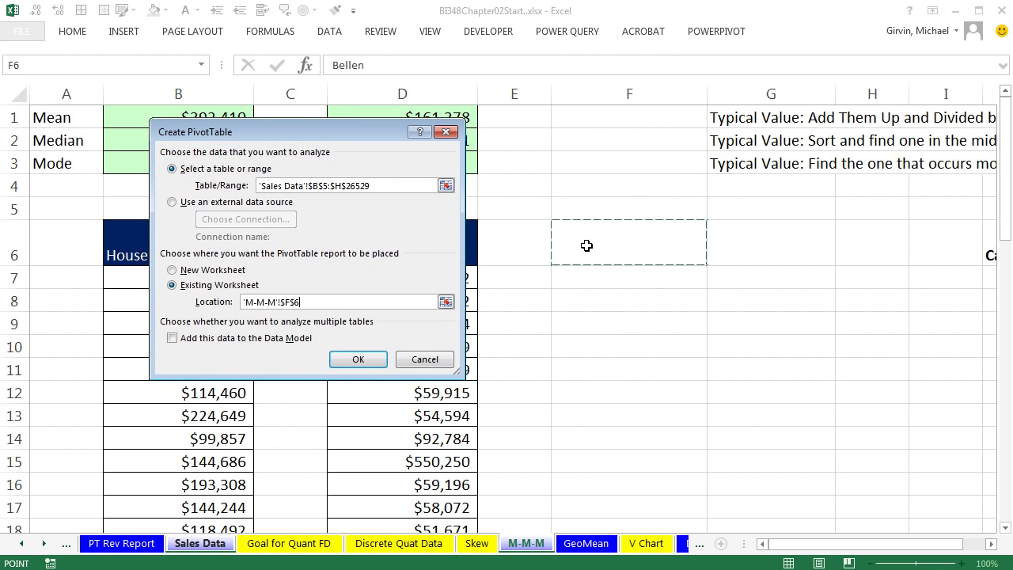
{"action": "left_click", "coordinate": [357, 361]}
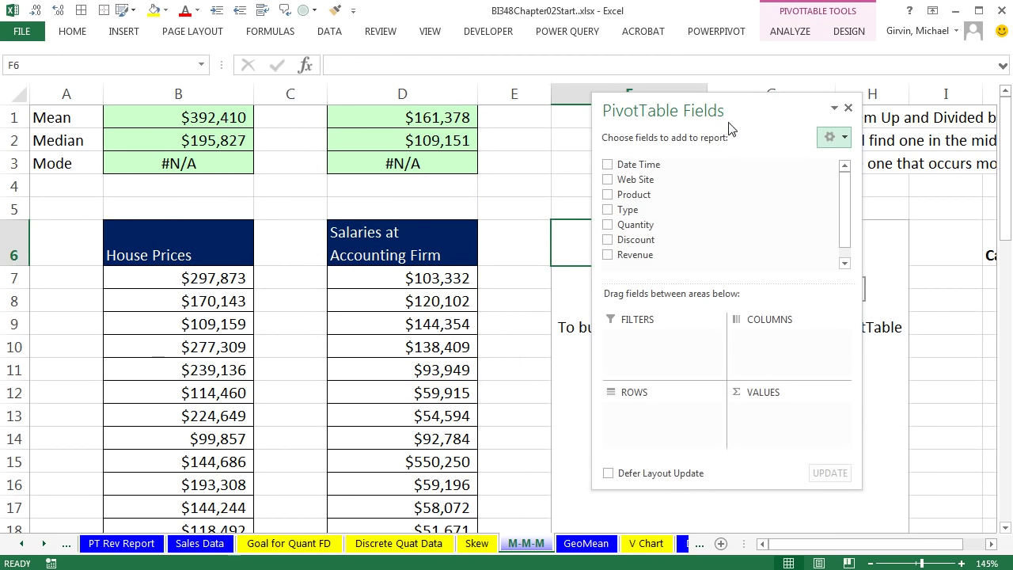
Step: Put Product in both Rows and Values, listing counts like Alpine 784 and Bellen 1540
{"action": "left_click_drag", "start_coordinate": [754, 113], "coordinate": [414, 103]}
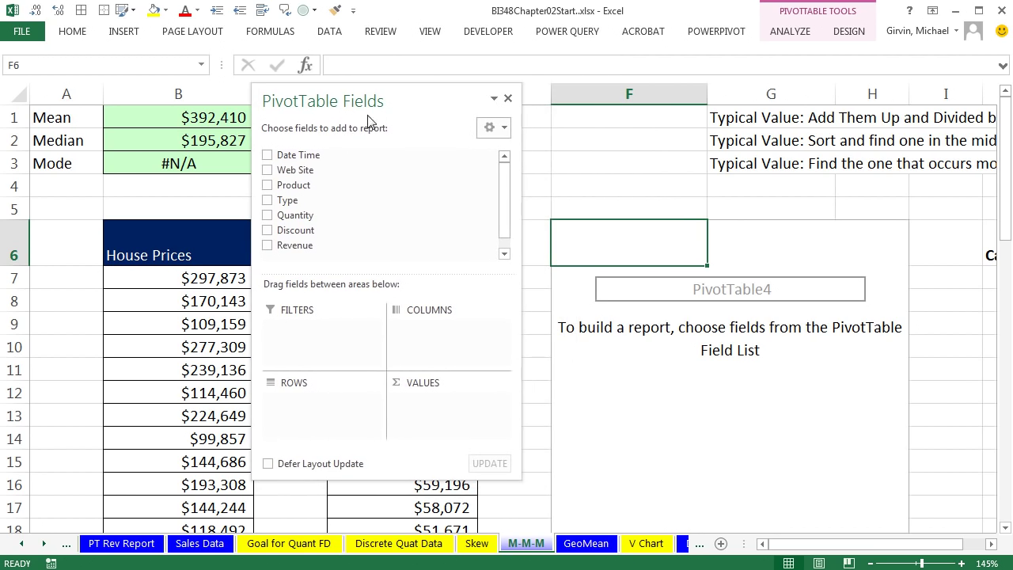
{"action": "left_click_drag", "start_coordinate": [297, 188], "coordinate": [337, 408]}
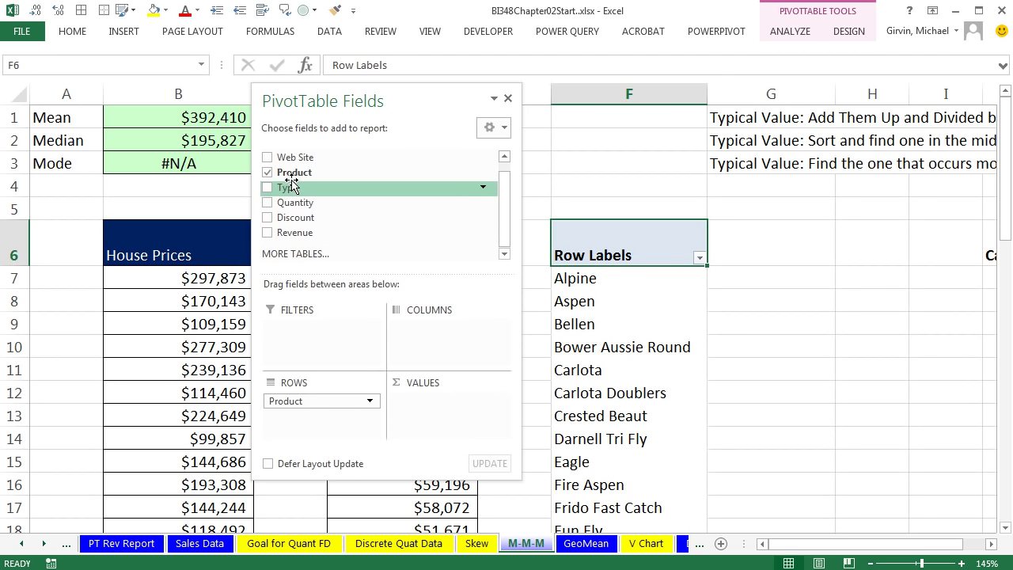
{"action": "left_click_drag", "start_coordinate": [295, 171], "coordinate": [462, 416]}
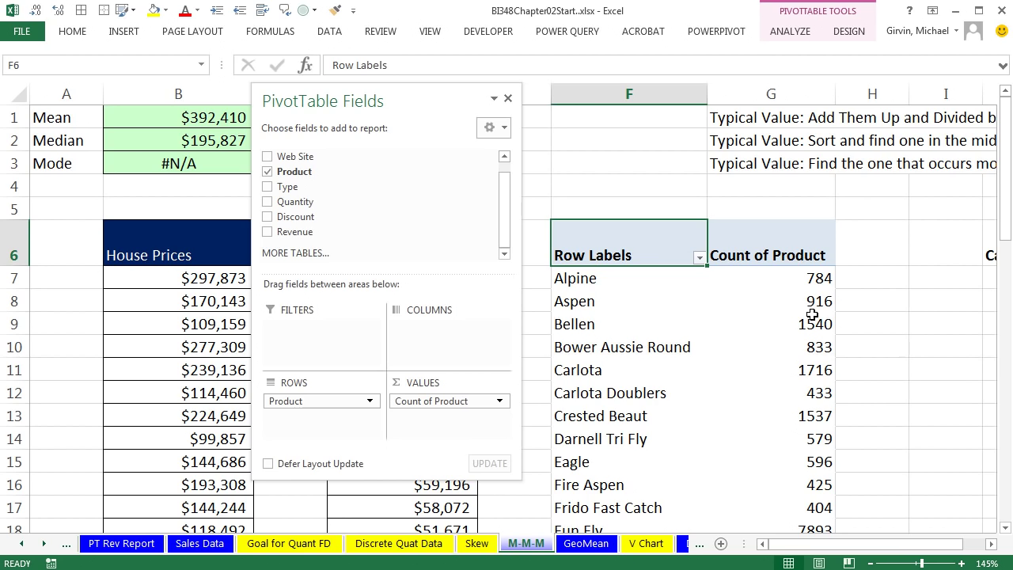
Step: Apply the Show in Tabular Form report layout so the row header reads Product
{"action": "left_click", "coordinate": [509, 98]}
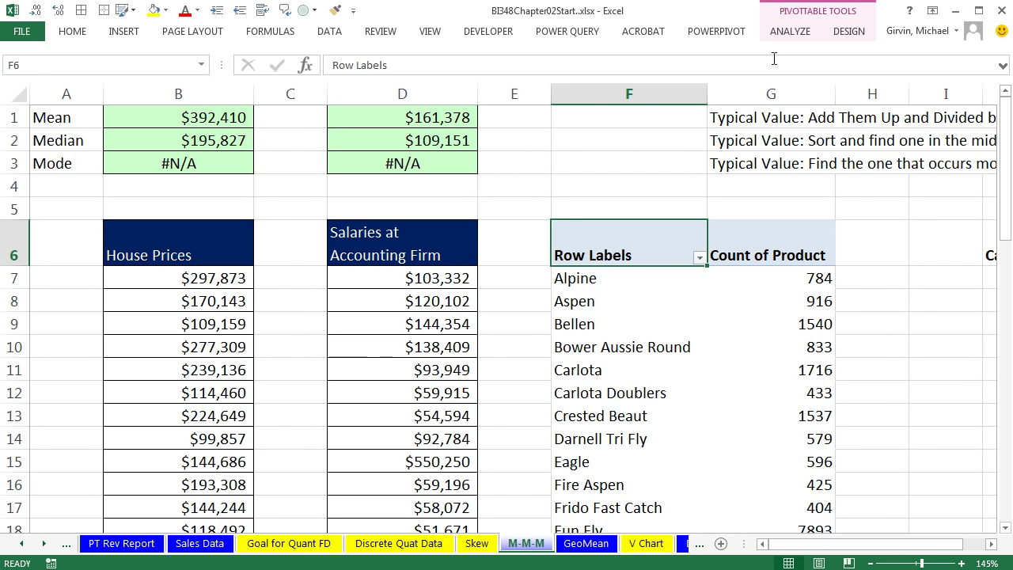
{"action": "left_click", "coordinate": [853, 35]}
{"action": "left_click", "coordinate": [99, 82]}
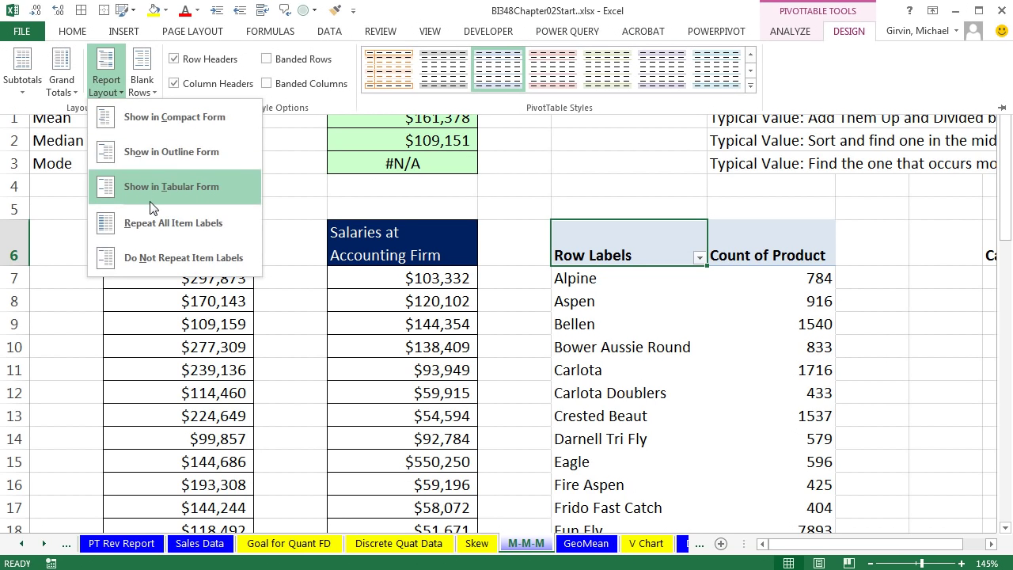
{"action": "left_click", "coordinate": [130, 182]}
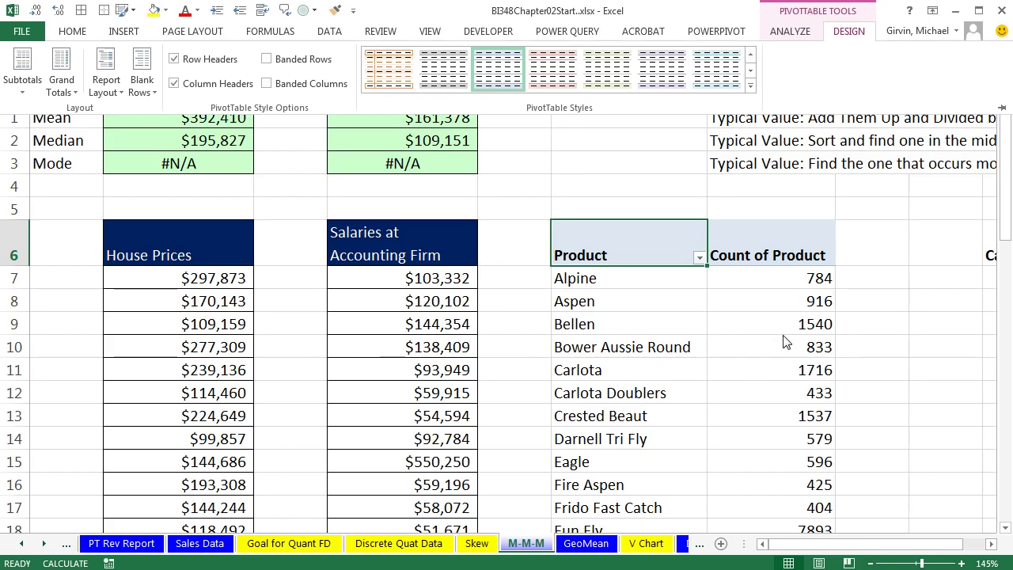
{"action": "left_click", "coordinate": [771, 368]}
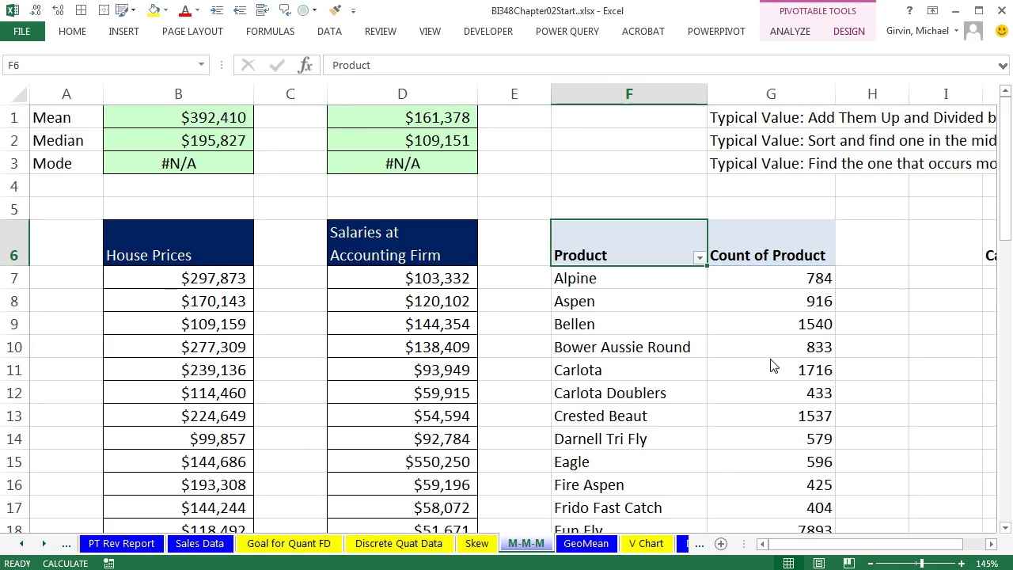
{"action": "scroll", "coordinate": [771, 363], "scroll_direction": "down", "scroll_amount": 3}
{"action": "scroll", "coordinate": [770, 360], "scroll_direction": "down", "scroll_amount": 1}
{"action": "scroll", "coordinate": [769, 362], "scroll_direction": "up", "scroll_amount": 3}
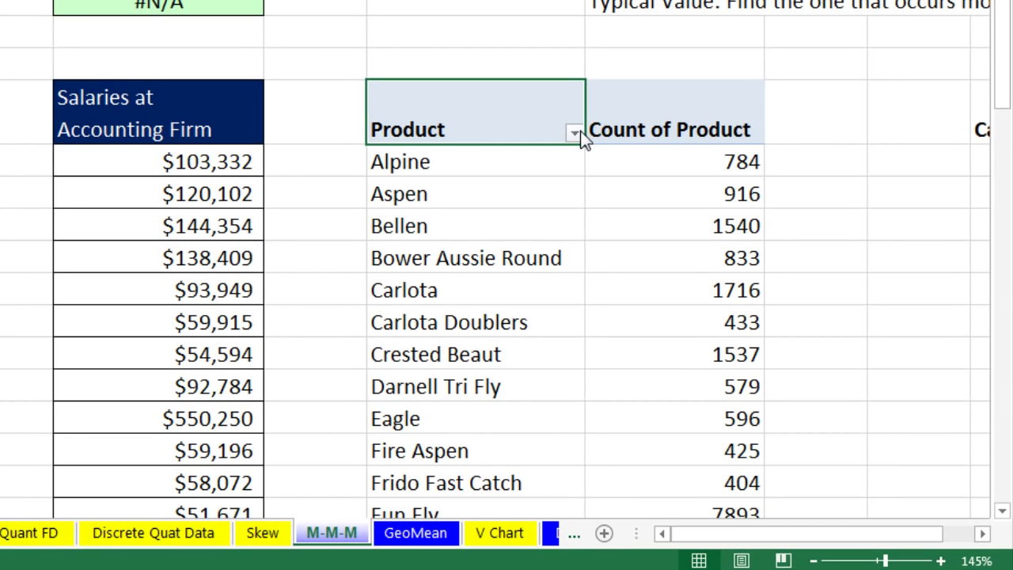
Step: Sort the Product field descending by Count of Product via More Sort Options
{"action": "left_click", "coordinate": [574, 134]}
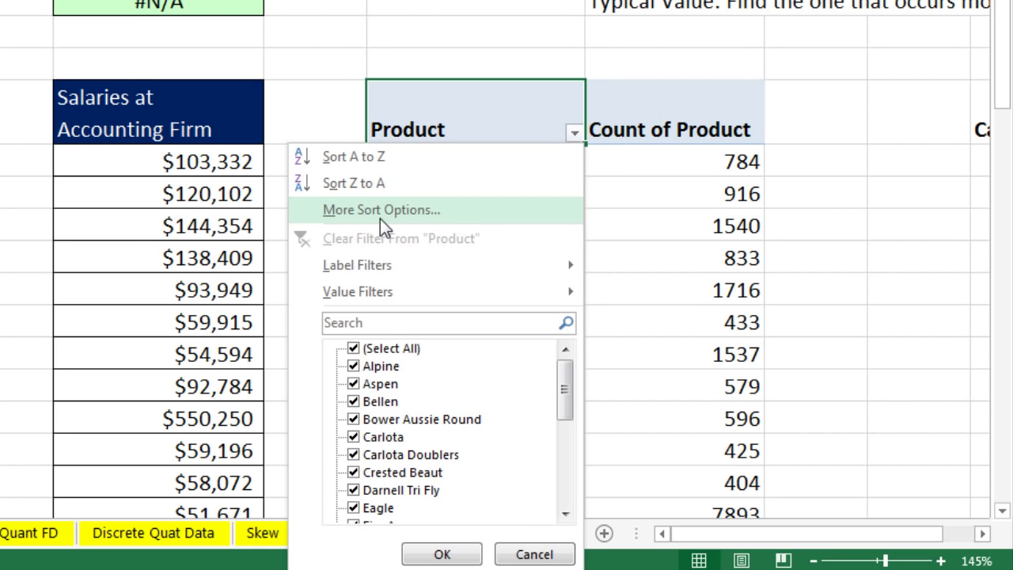
{"action": "left_click", "coordinate": [409, 212]}
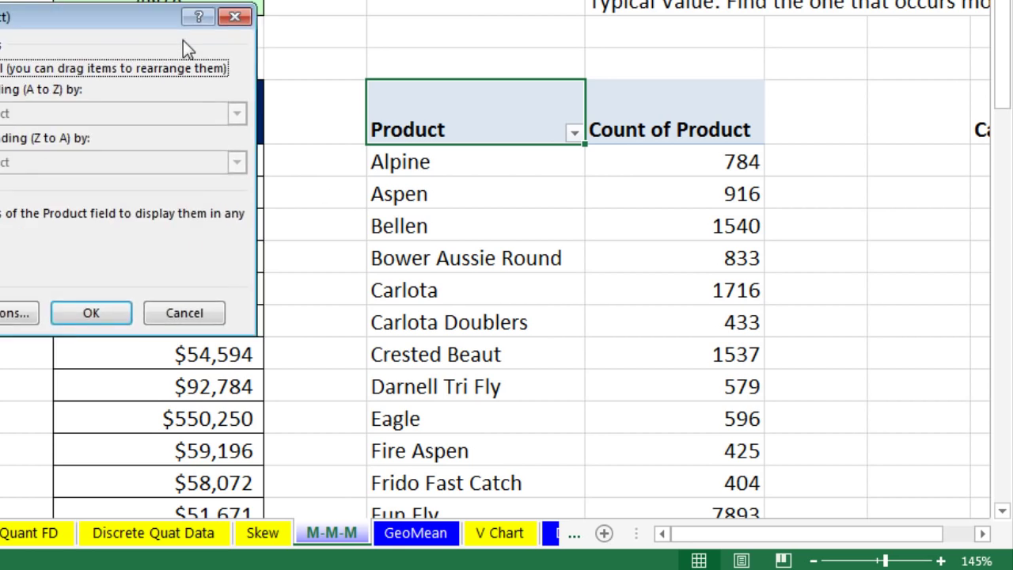
{"action": "left_click_drag", "start_coordinate": [183, 16], "coordinate": [464, 84]}
{"action": "left_click", "coordinate": [229, 207]}
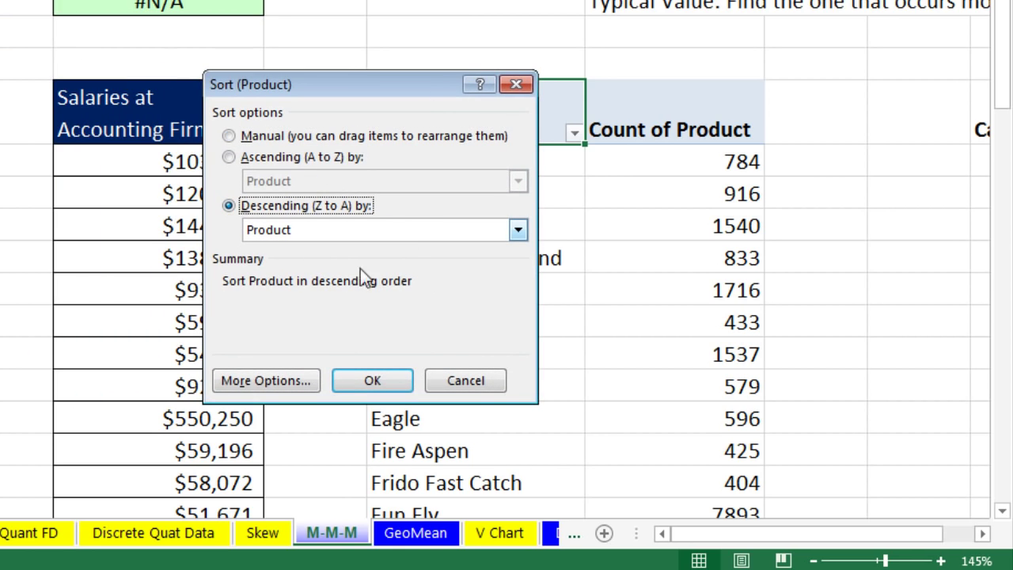
{"action": "left_click", "coordinate": [518, 231]}
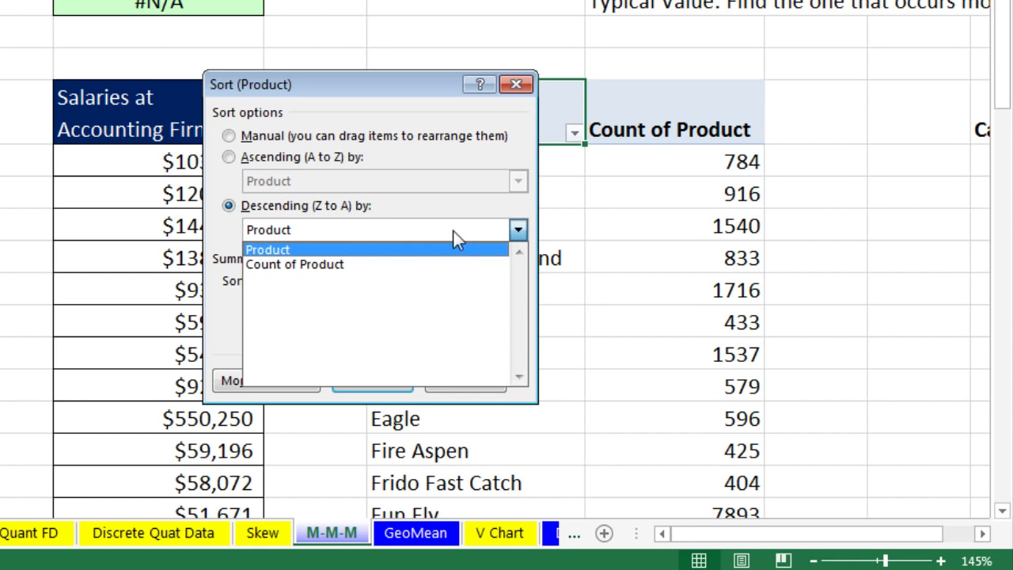
{"action": "left_click", "coordinate": [294, 263]}
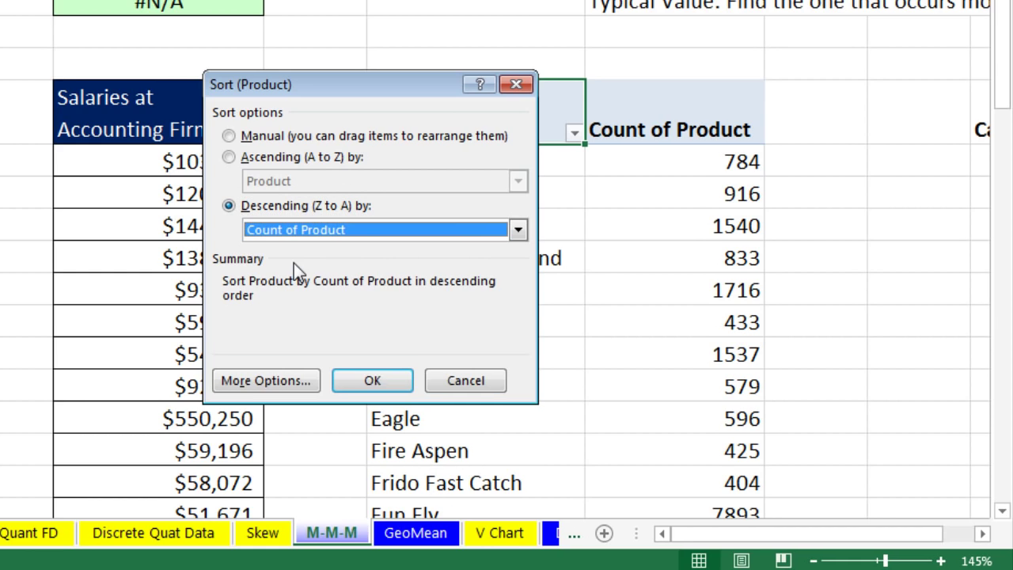
{"action": "left_click", "coordinate": [388, 384]}
Step: Highlight the top results, Fun Fly 7893 and Quad 3405
{"action": "left_click_drag", "start_coordinate": [434, 162], "coordinate": [657, 162]}
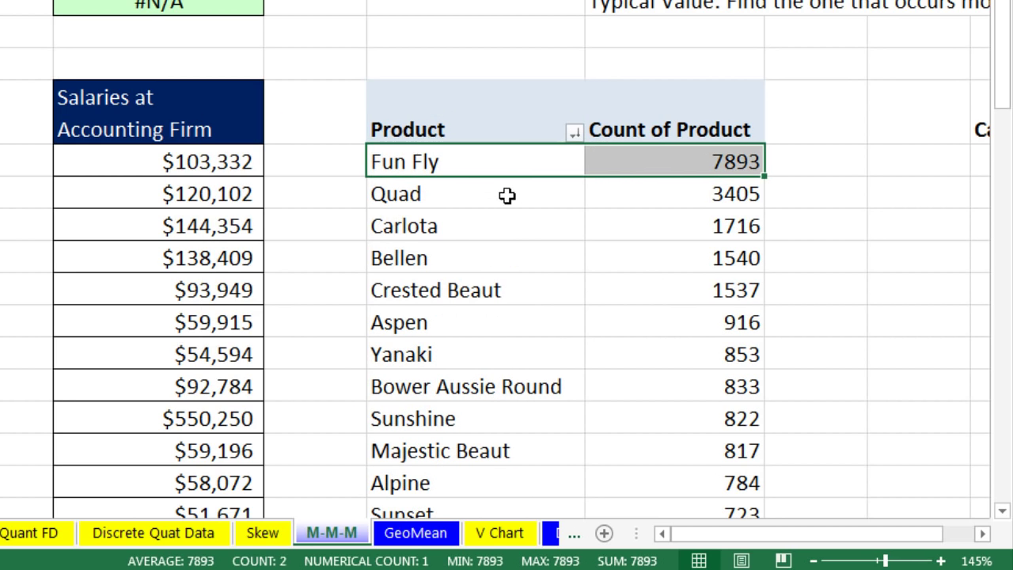
{"action": "left_click", "coordinate": [575, 194]}
{"action": "left_click_drag", "start_coordinate": [575, 194], "coordinate": [636, 197]}
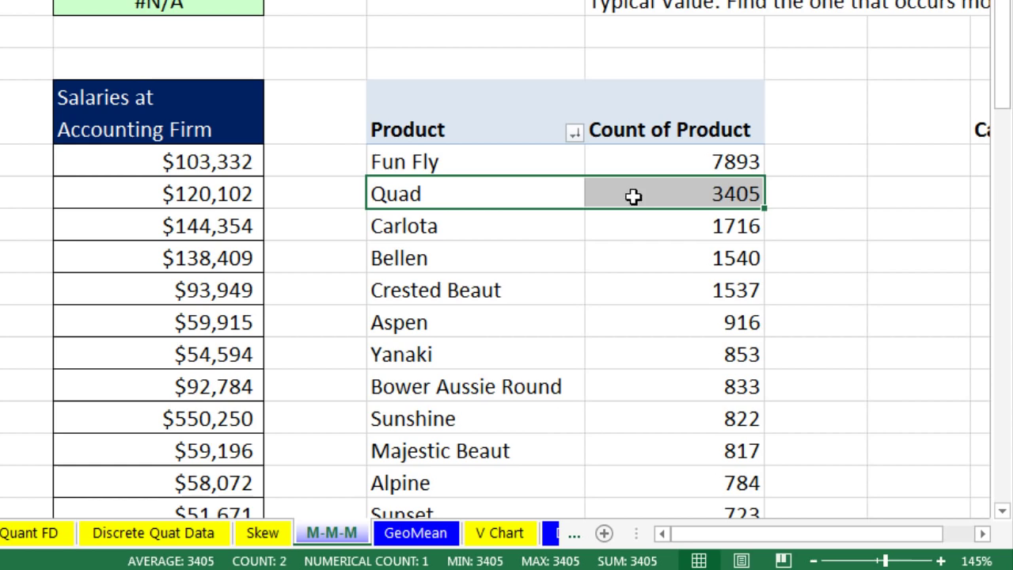
{"action": "left_click", "coordinate": [717, 163]}
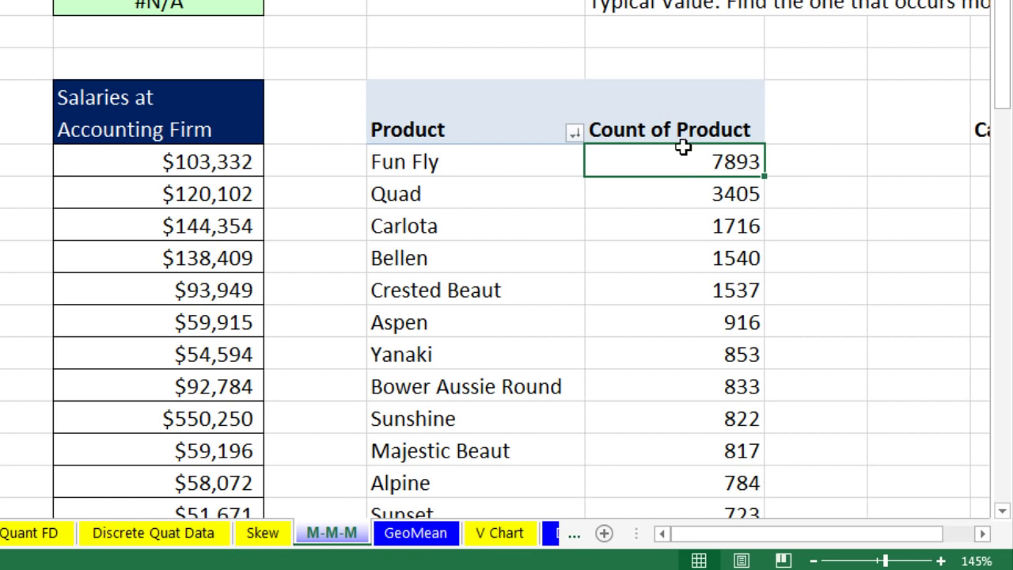
Step: Highlight the quiz scores of 6 and the last score of 5 to compare their counts, then clear the selection
{"action": "scroll", "coordinate": [683, 146], "scroll_direction": "down", "scroll_amount": 10}
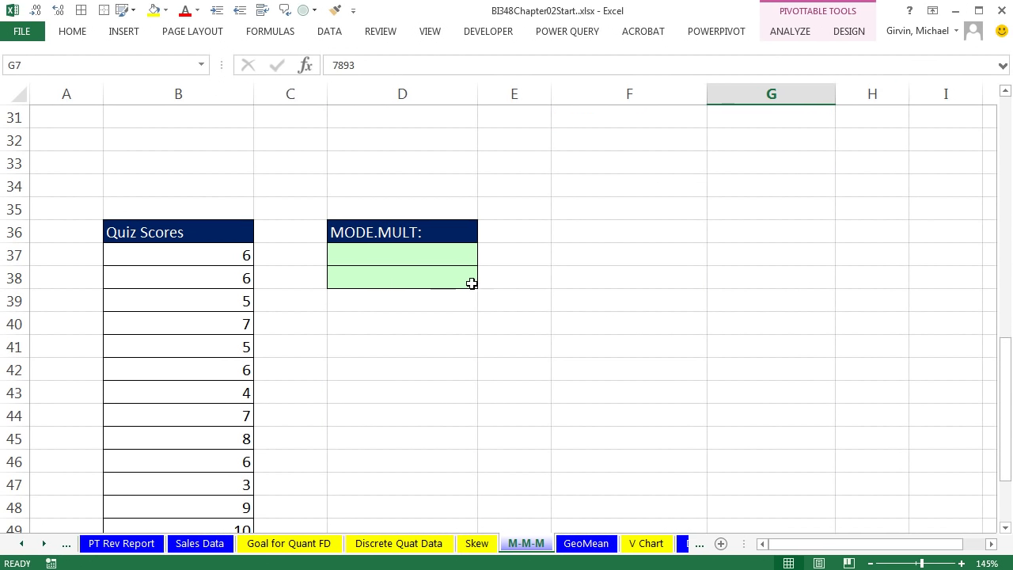
{"action": "left_click_drag", "start_coordinate": [232, 254], "coordinate": [234, 281]}
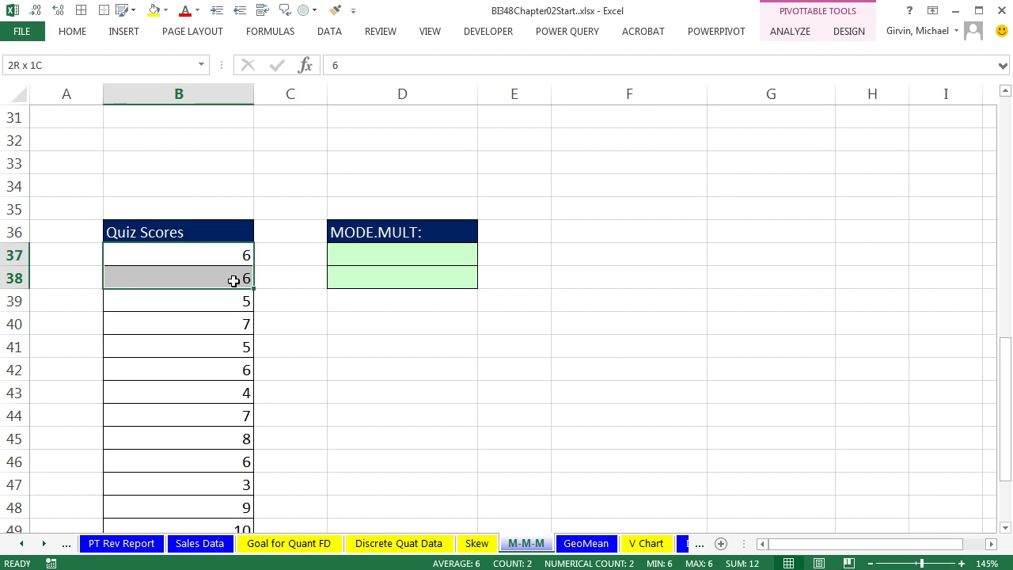
{"action": "left_click", "coordinate": [229, 372], "text": "ctrl"}
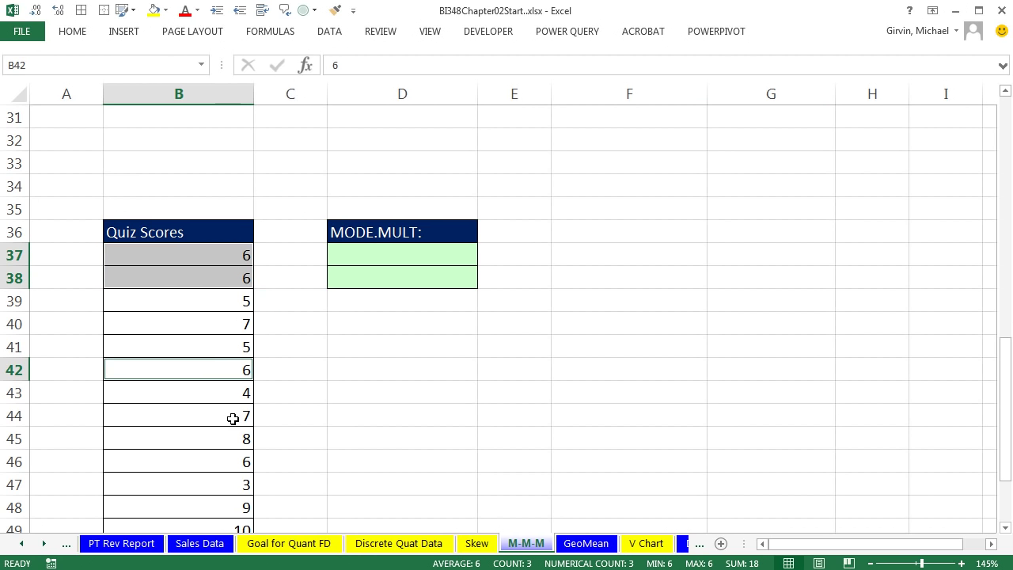
{"action": "left_click", "coordinate": [236, 460], "text": "ctrl"}
{"action": "scroll", "coordinate": [369, 399], "scroll_direction": "down", "scroll_amount": 3}
{"action": "left_click", "coordinate": [225, 420]}
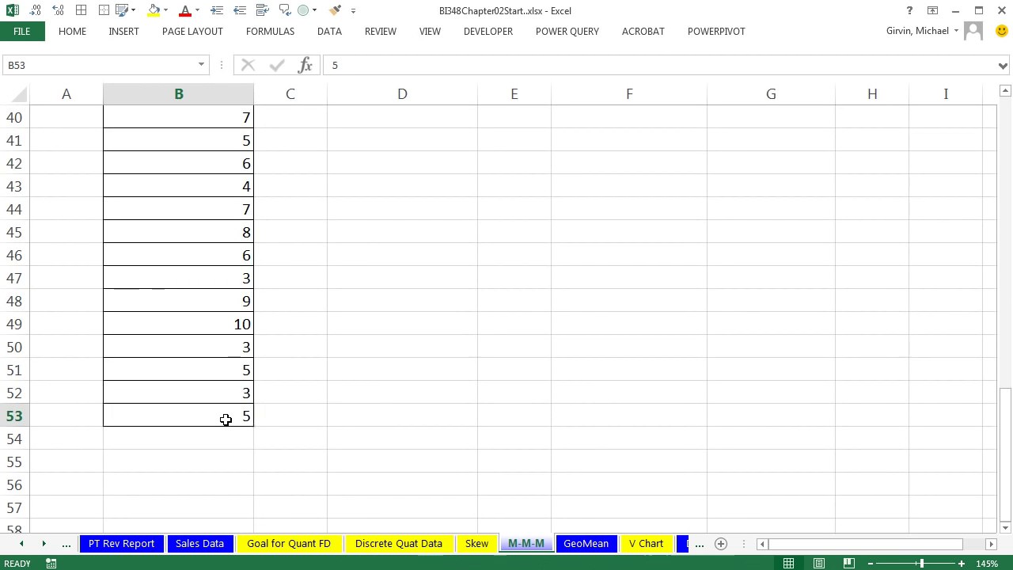
{"action": "left_click", "coordinate": [242, 141]}
{"action": "scroll", "coordinate": [398, 254], "scroll_direction": "up", "scroll_amount": 4}
Step: Enter =MODE.MULT(B37:B53) in D37, which returns only the single mode 6
{"action": "left_click", "coordinate": [384, 317]}
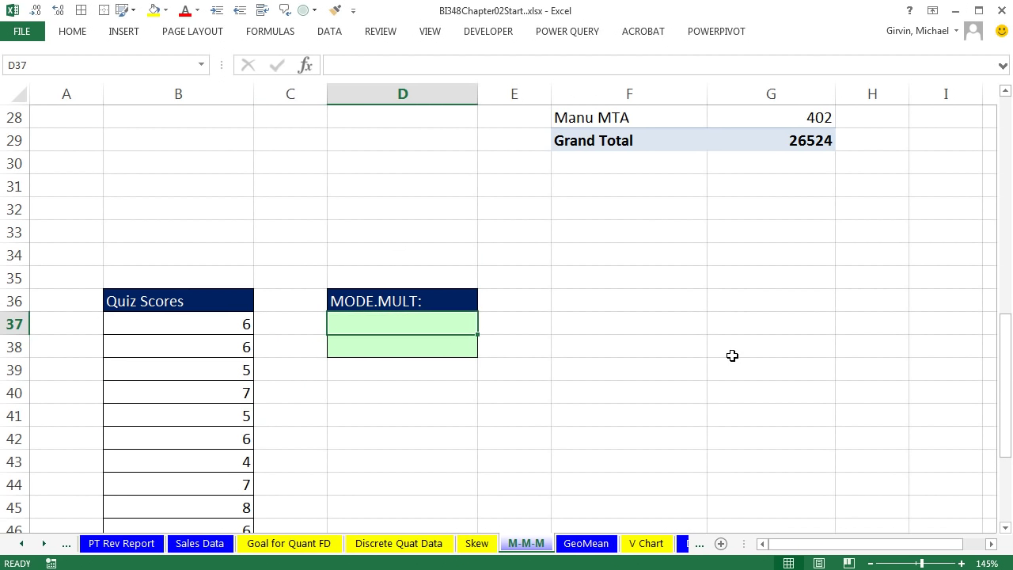
{"action": "scroll", "coordinate": [689, 235], "scroll_direction": "down", "scroll_amount": 2}
{"action": "type", "text": "=mod"}
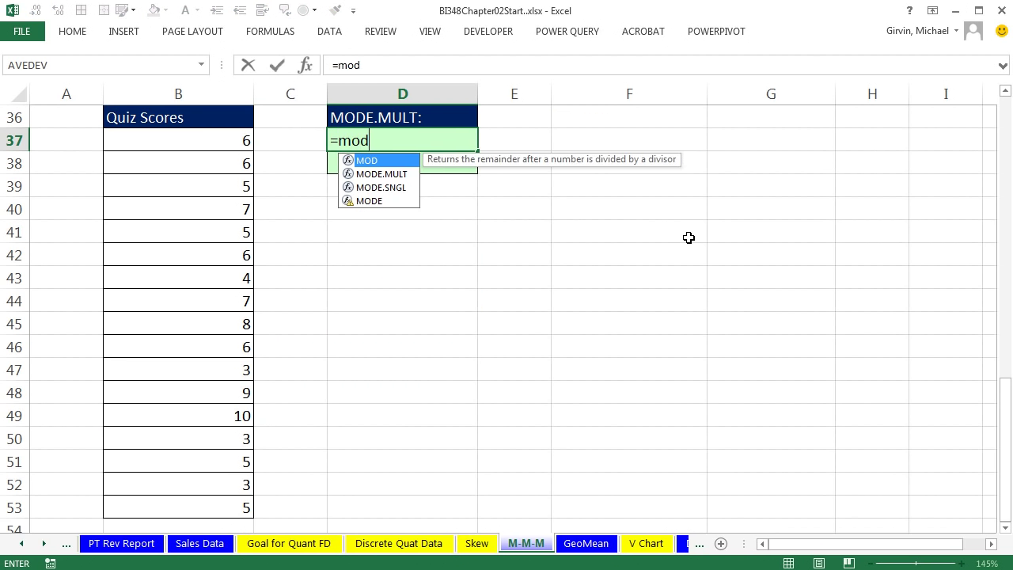
{"action": "key", "text": "Down"}
{"action": "key", "text": "Tab"}
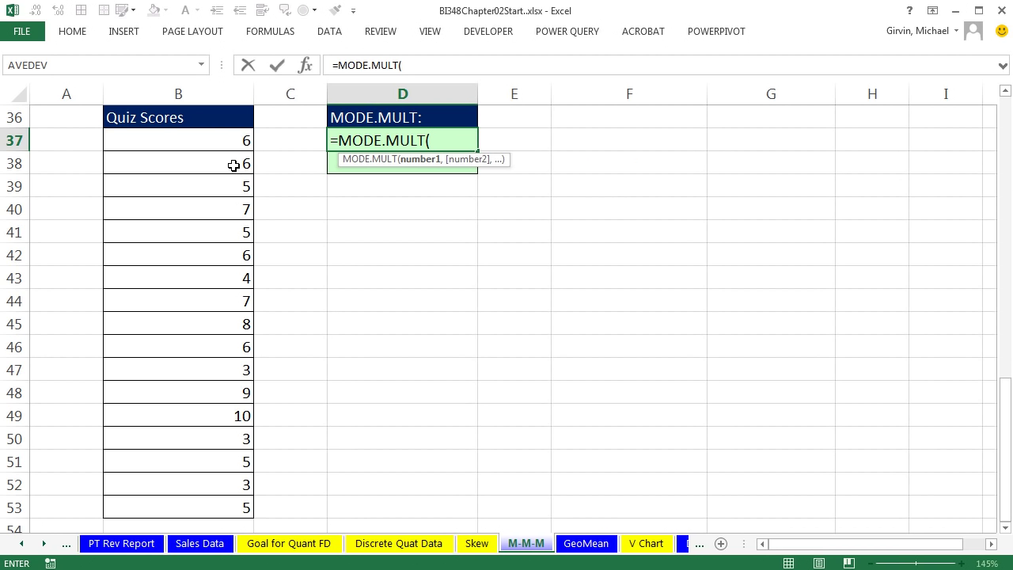
{"action": "left_click_drag", "start_coordinate": [213, 138], "coordinate": [222, 506]}
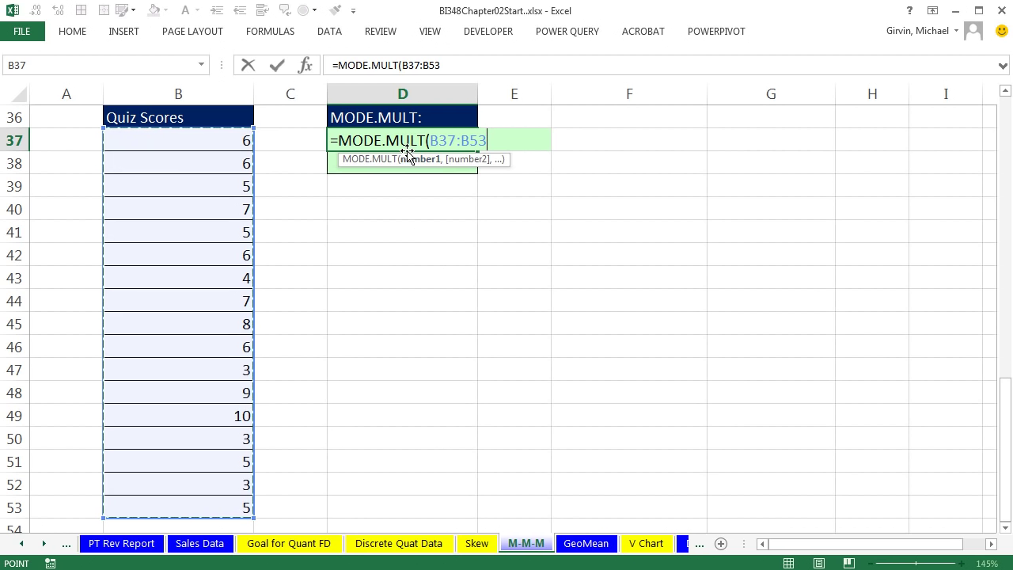
{"action": "type", "text": ")"}
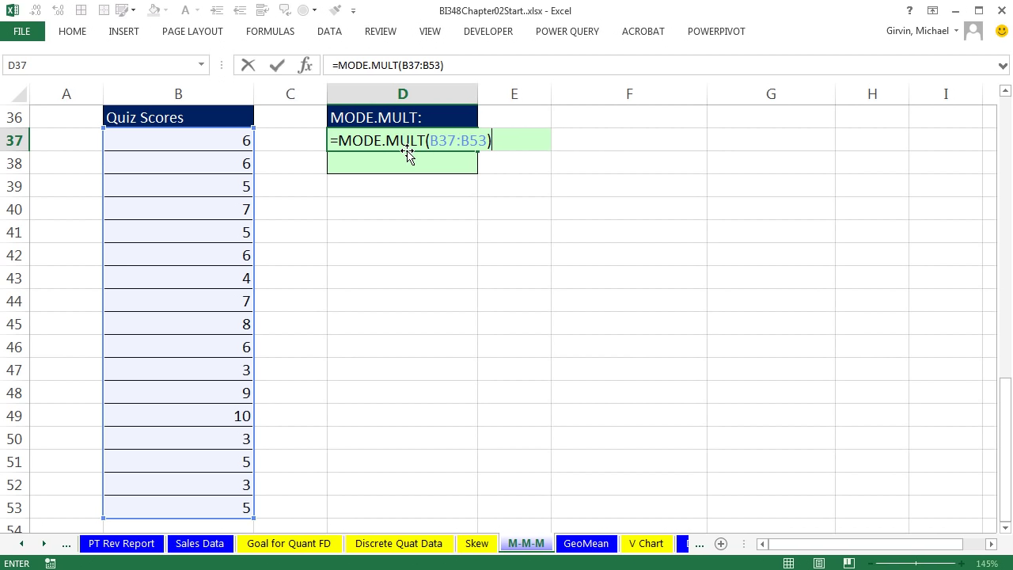
{"action": "key", "text": "Return"}
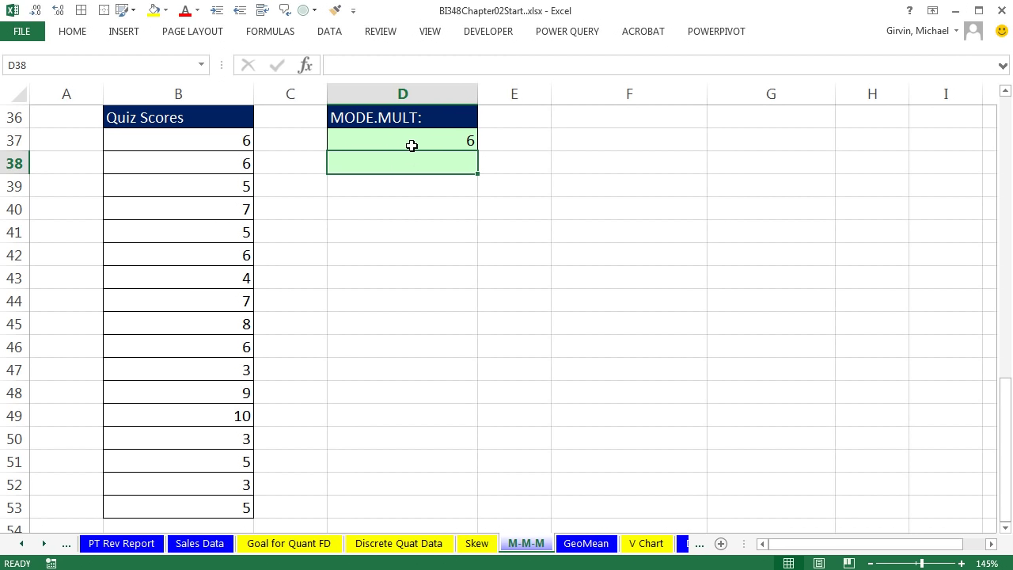
Step: Evaluate D37's MODE.MULT formula in place to reveal {6;5}, then delete it from D37
{"action": "key", "text": "Up"}
{"action": "key", "text": "F2"}
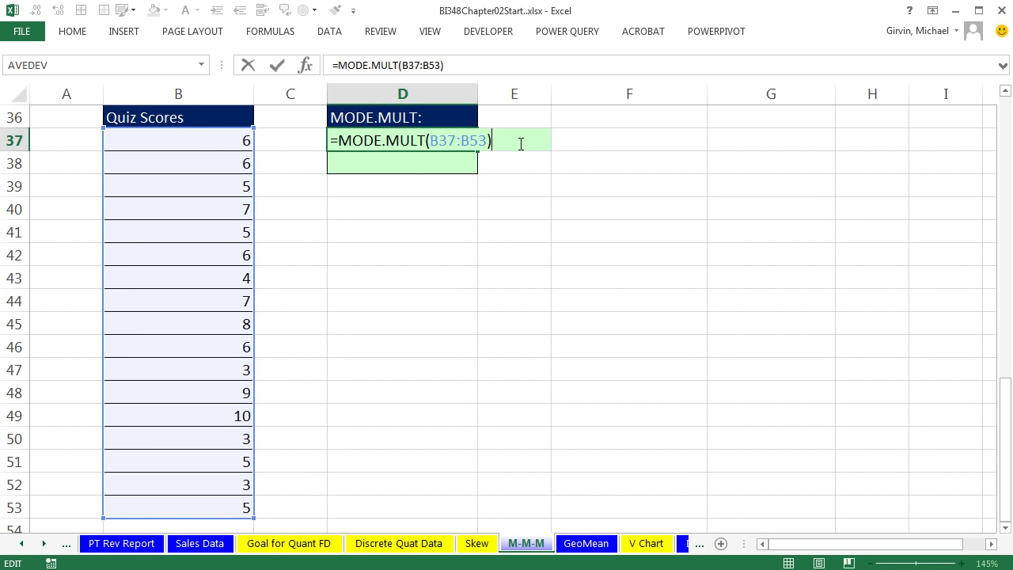
{"action": "left_click_drag", "start_coordinate": [521, 140], "coordinate": [190, 139]}
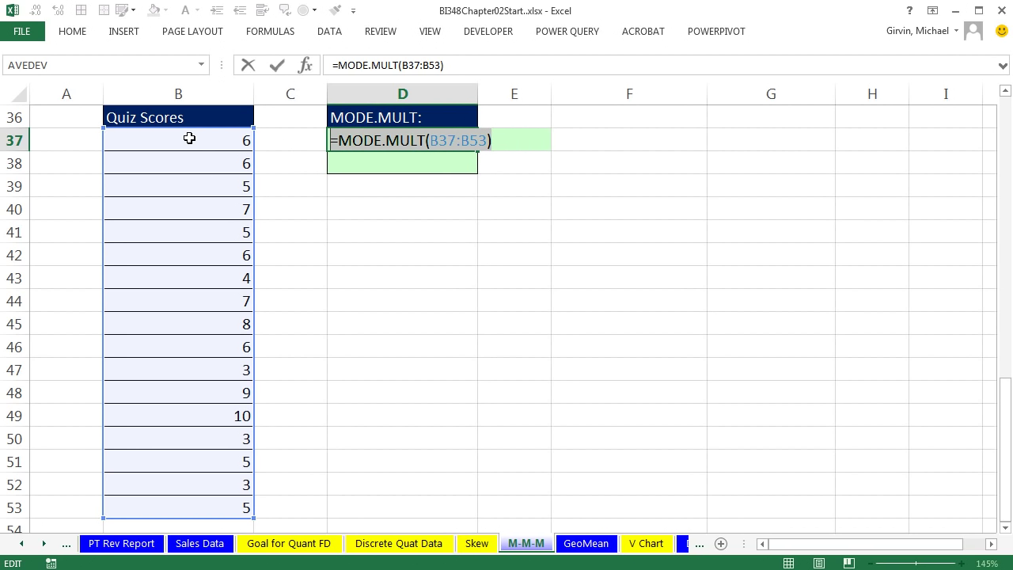
{"action": "key", "text": "F9"}
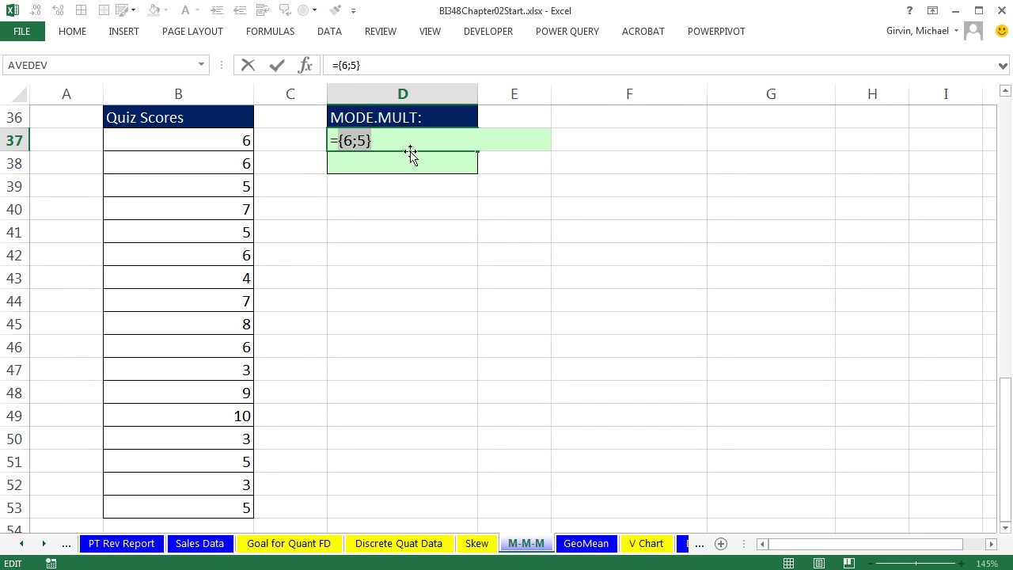
{"action": "key", "text": "Escape"}
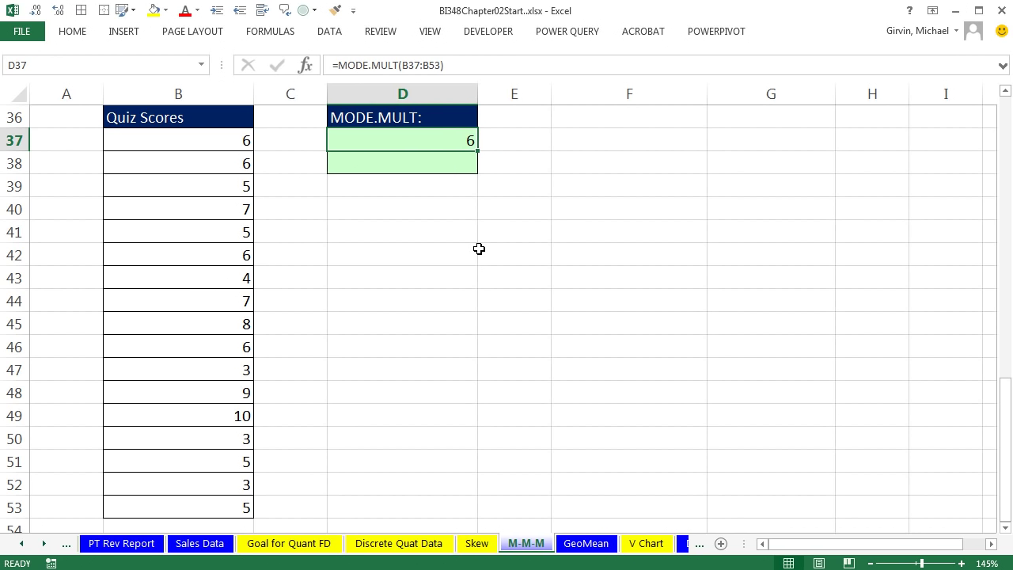
{"action": "key", "text": "Delete"}
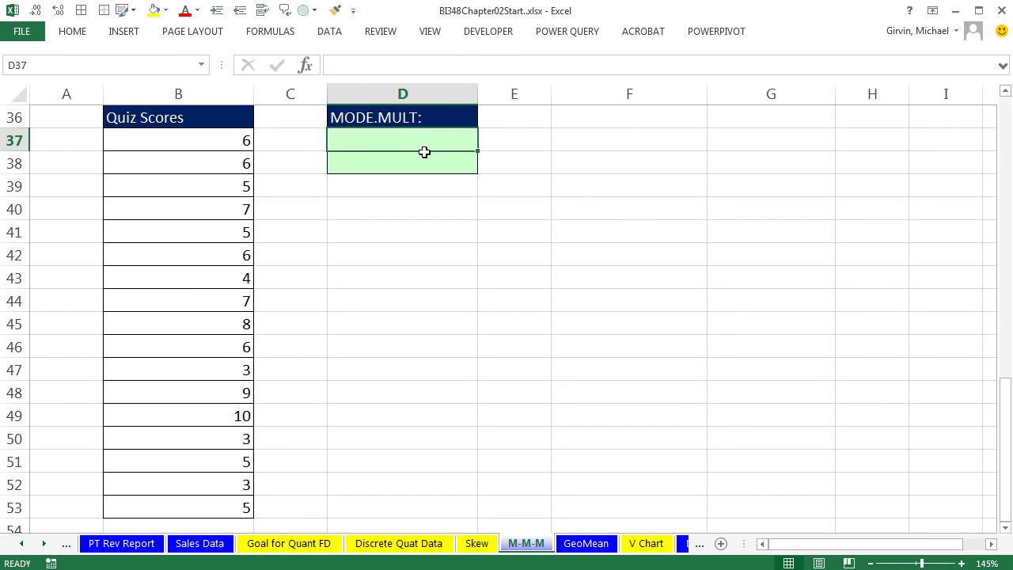
Step: Array-enter =MODE.MULT(B37:B53) across D37:D38 so both modes 6 and 5 appear
{"action": "left_click_drag", "start_coordinate": [425, 147], "coordinate": [422, 163]}
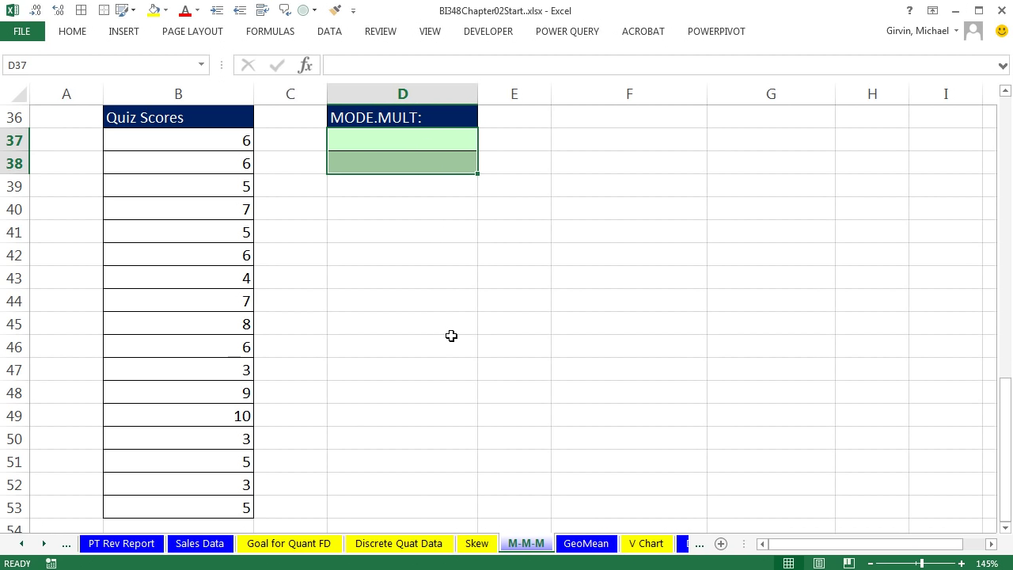
{"action": "type", "text": "=mod"}
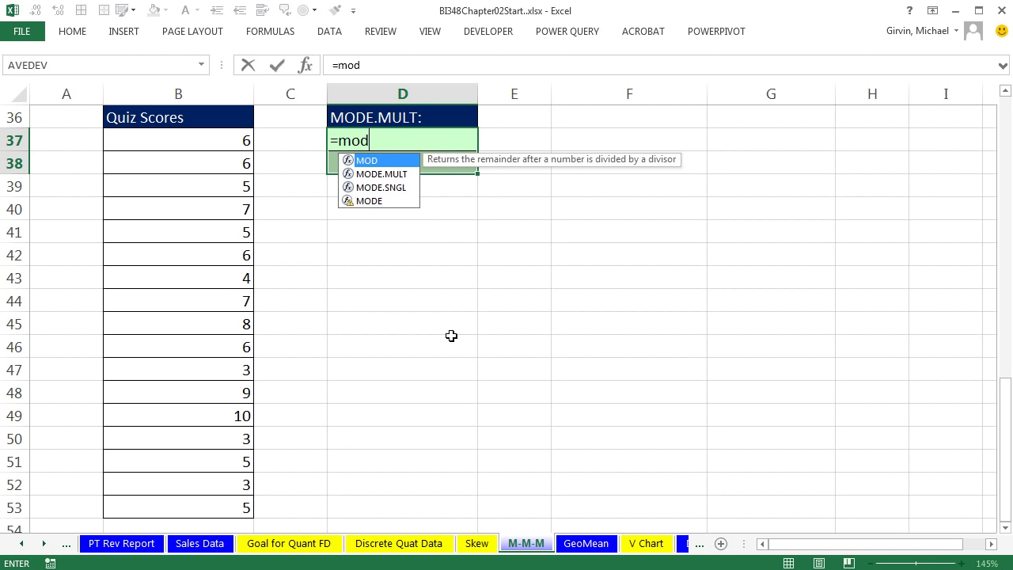
{"action": "key", "text": "Down"}
{"action": "key", "text": "Tab"}
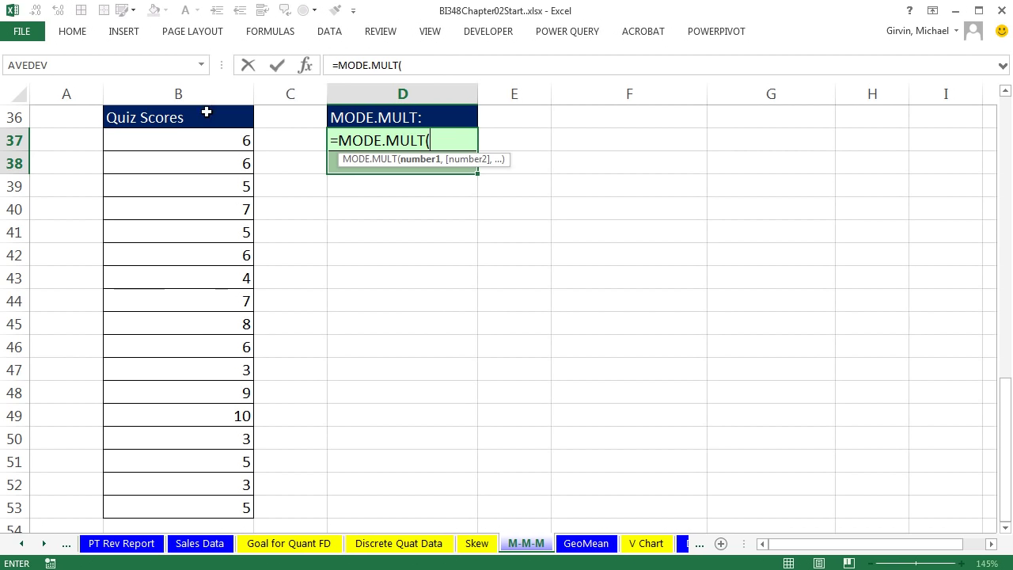
{"action": "left_click_drag", "start_coordinate": [202, 141], "coordinate": [215, 506]}
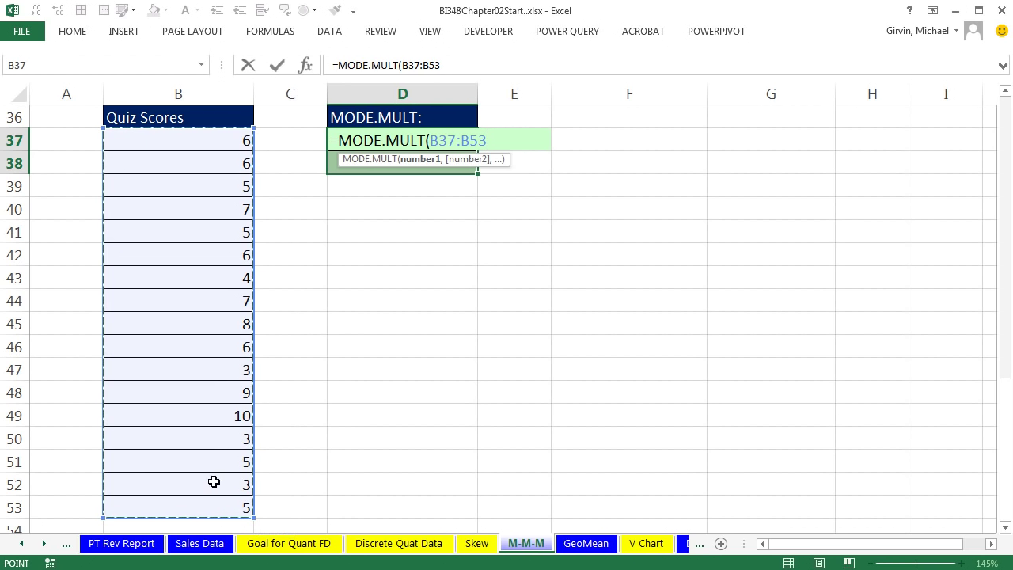
{"action": "type", "text": ")"}
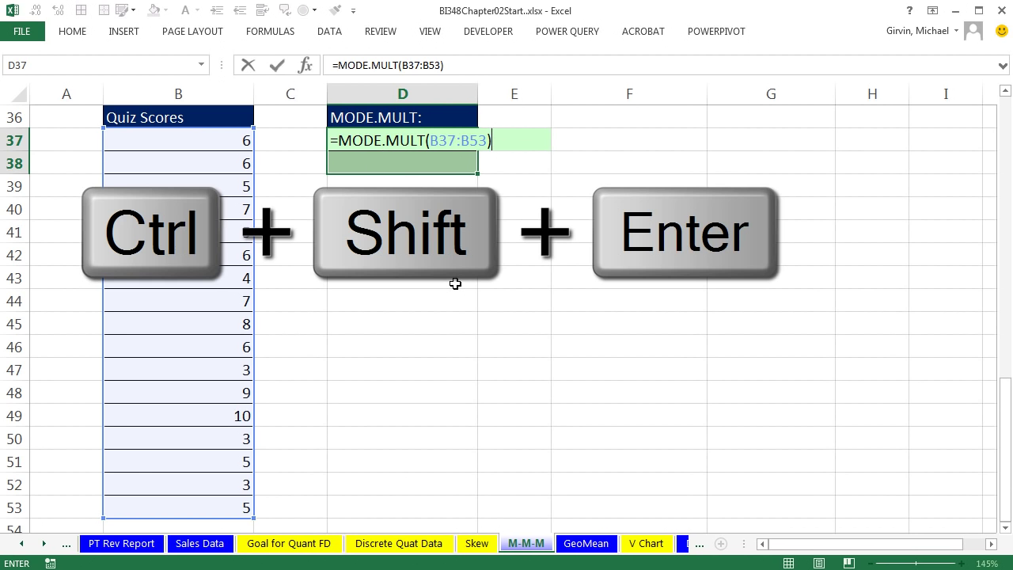
{"action": "key", "text": "ctrl+shift+Return"}
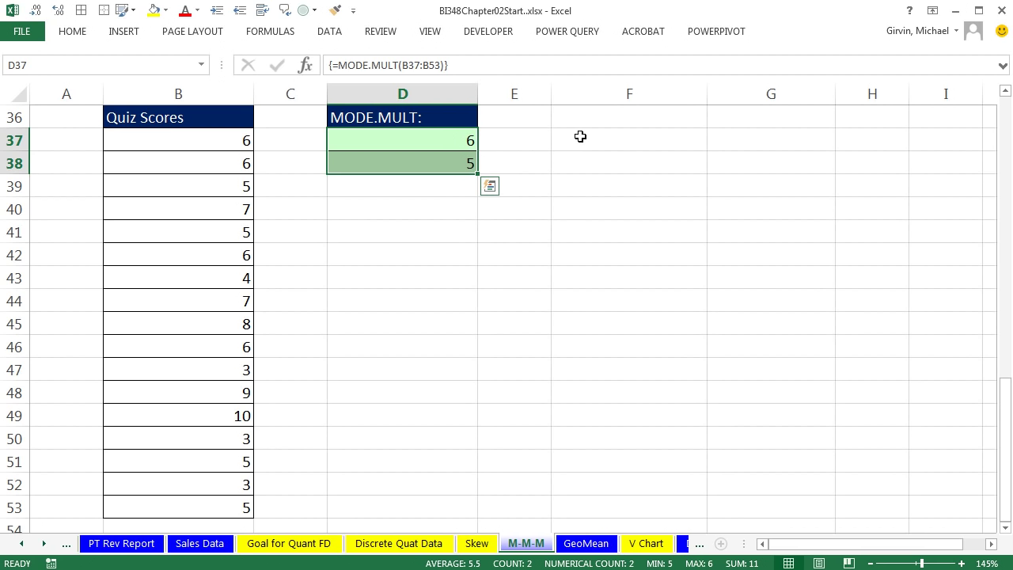
Step: Array-enter =MODE.MULT(B37:B53) across F37:F47, giving 6 and 5 followed by #N/A
{"action": "left_click_drag", "start_coordinate": [580, 137], "coordinate": [595, 365]}
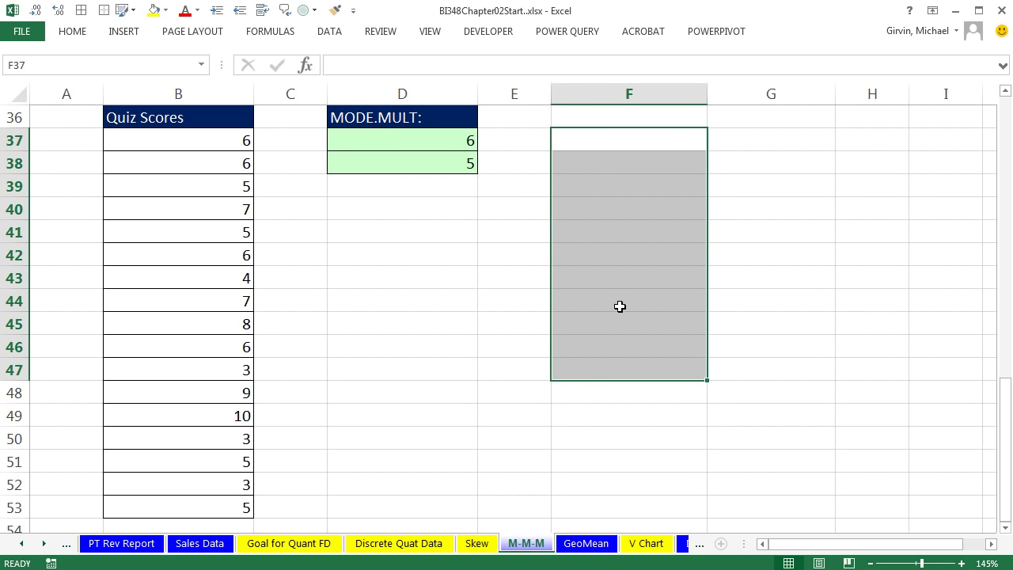
{"action": "type", "text": "=mod"}
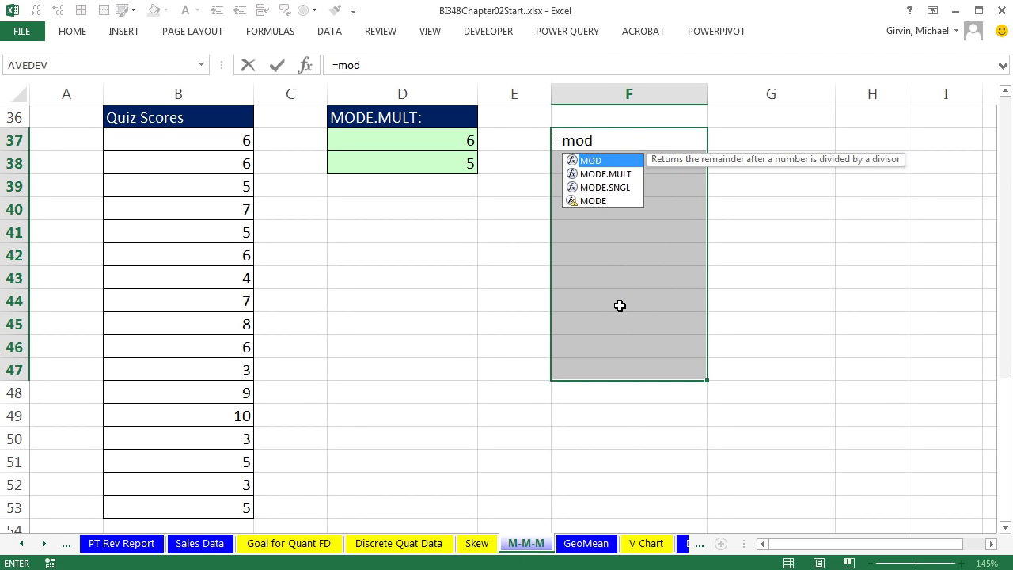
{"action": "key", "text": "Down"}
{"action": "key", "text": "Tab"}
{"action": "left_click_drag", "start_coordinate": [183, 139], "coordinate": [171, 473]}
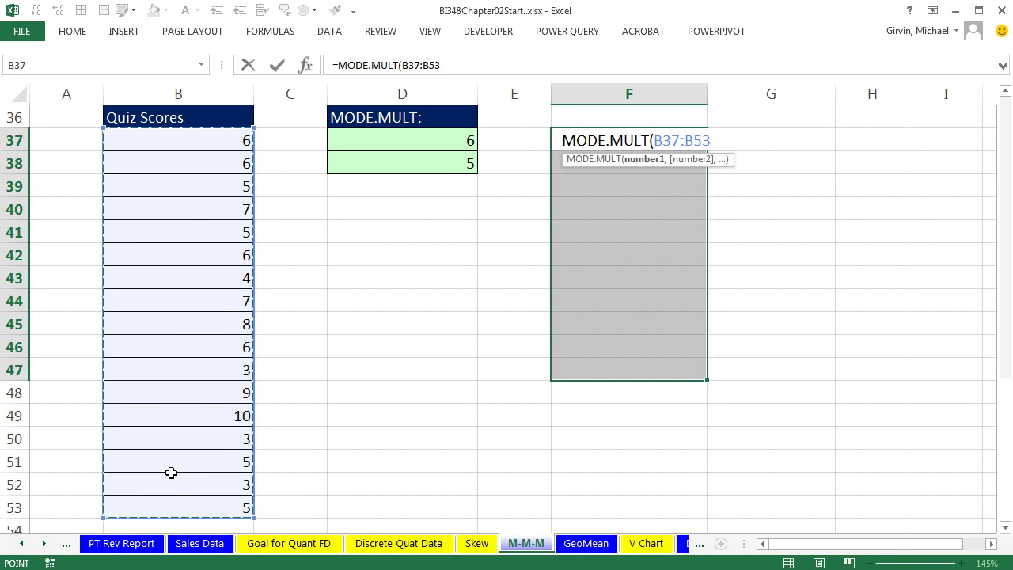
{"action": "key", "text": "ctrl+shift+Return"}
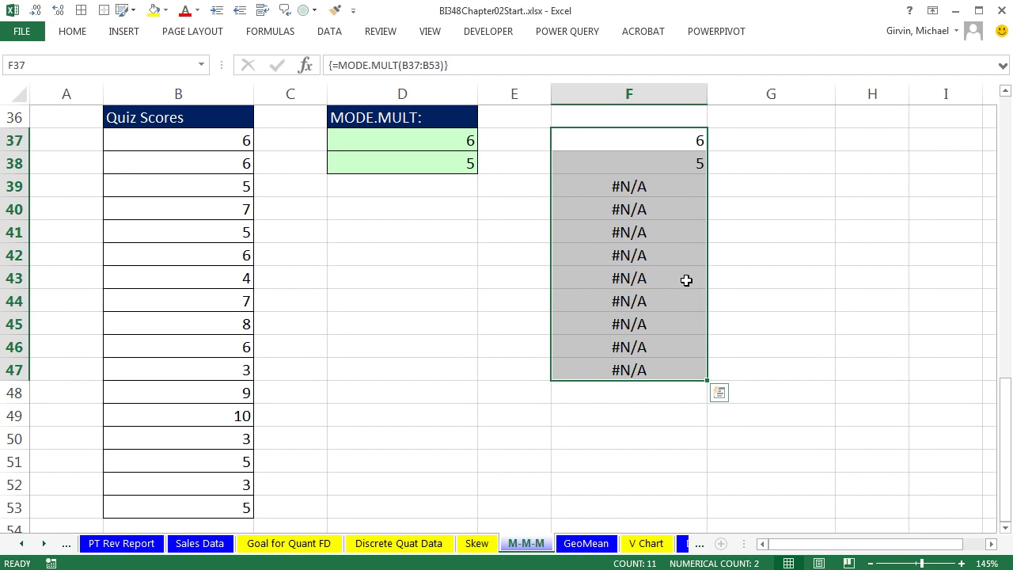
{"action": "scroll", "coordinate": [685, 283], "scroll_direction": "up", "scroll_amount": 1}
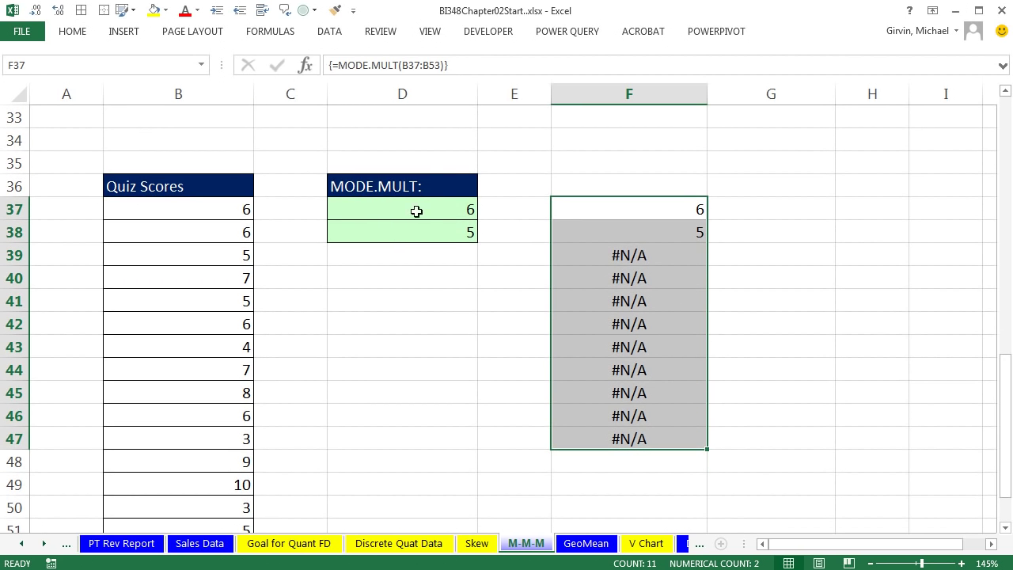
{"action": "scroll", "coordinate": [481, 399], "scroll_direction": "up", "scroll_amount": 6}
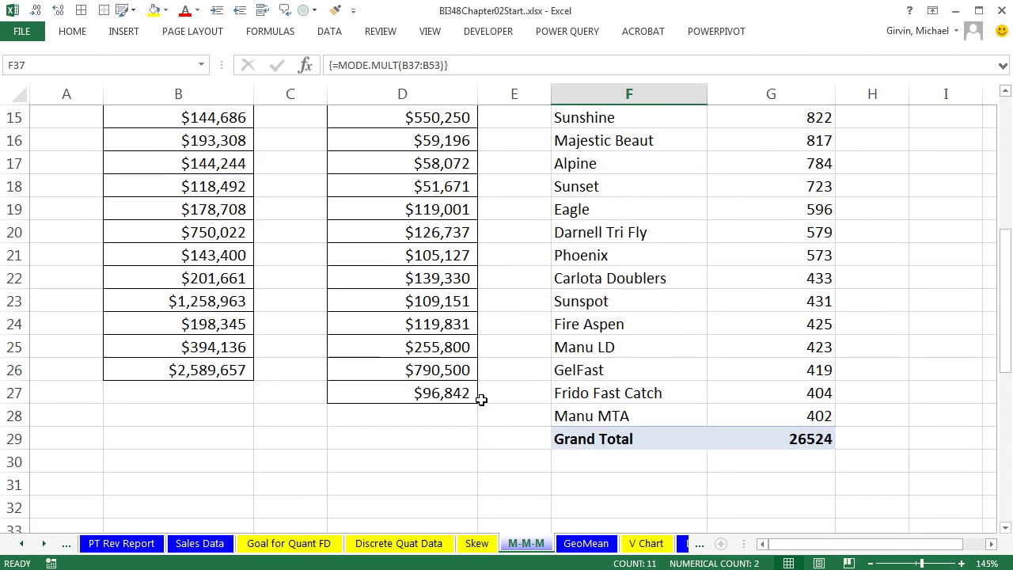
{"action": "scroll", "coordinate": [482, 399], "scroll_direction": "up", "scroll_amount": 5}
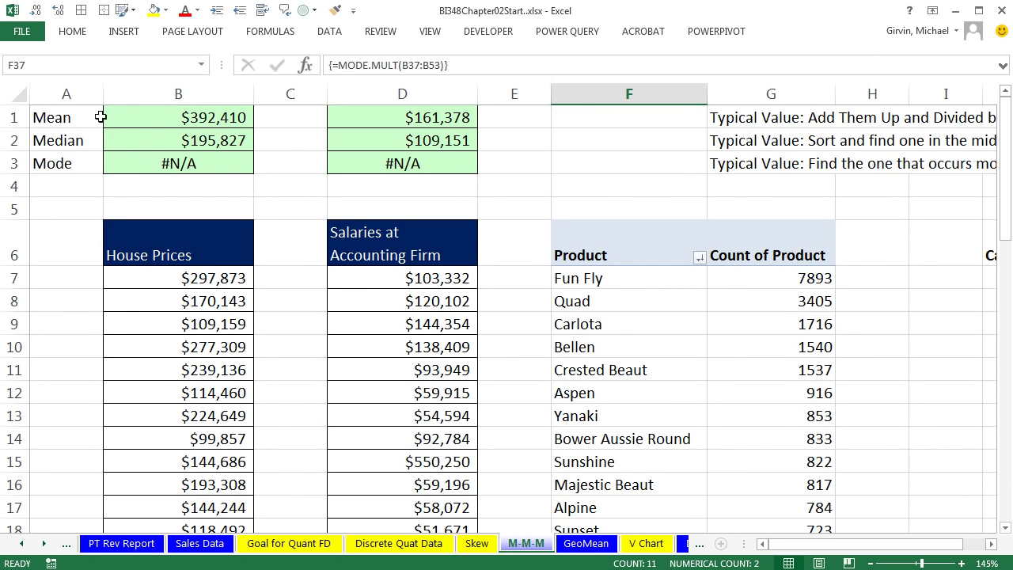
{"action": "left_click", "coordinate": [176, 114]}
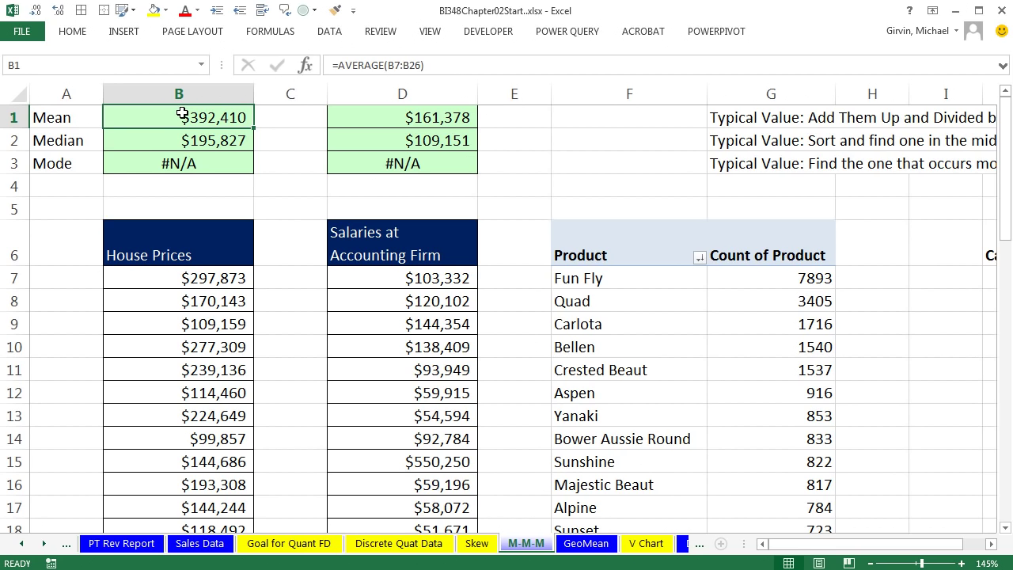
{"action": "left_click", "coordinate": [216, 135]}
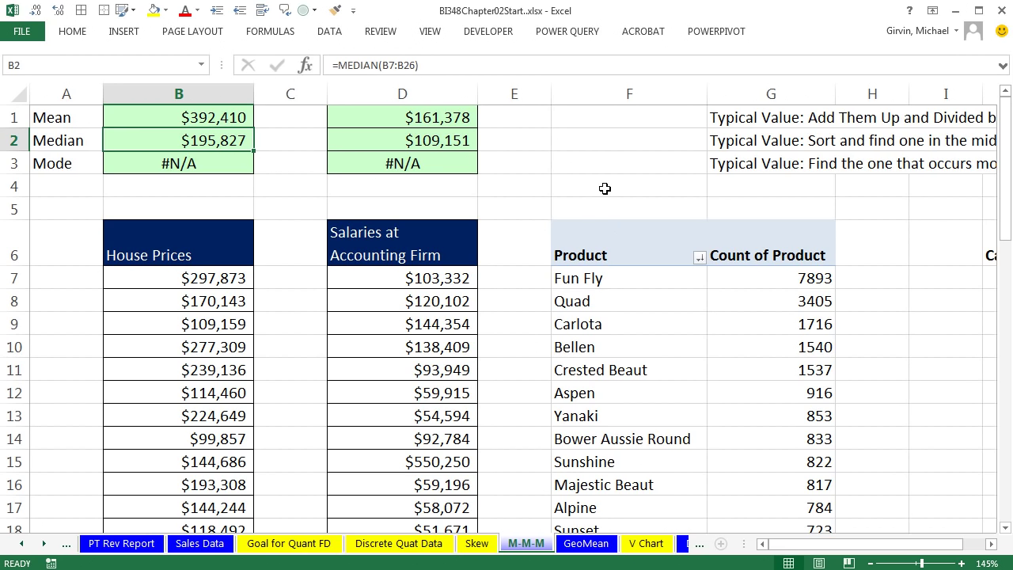
{"action": "left_click", "coordinate": [772, 273]}
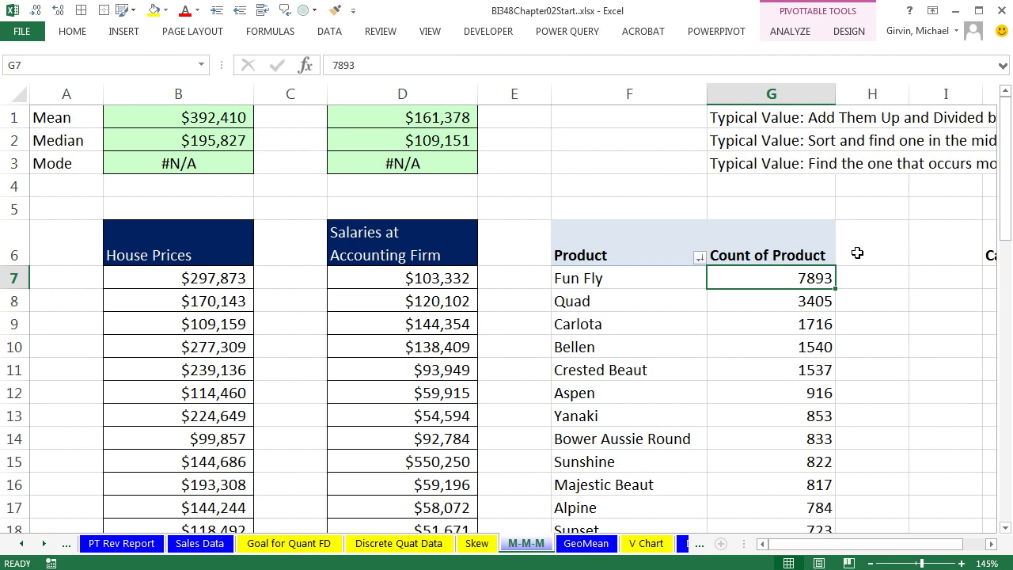